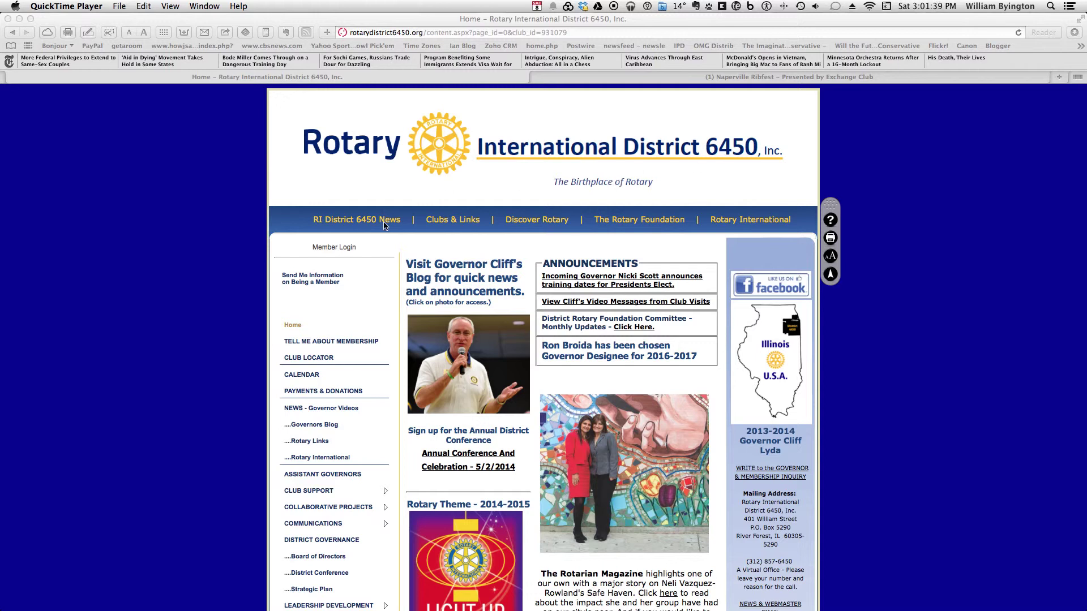
Bring Safari forward and open the Foundation Monthly Update page from The Rotary Foundation menu for editing
{"action": "left_click", "coordinate": [339, 246]}
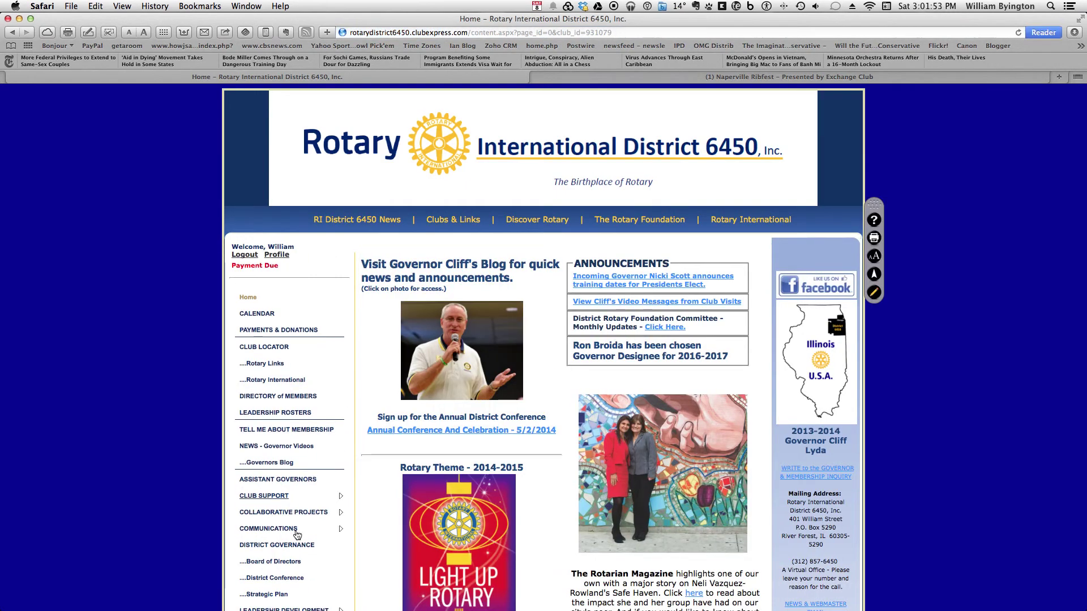
{"action": "mouse_move", "coordinate": [296, 536]}
{"action": "scroll", "coordinate": [296, 537], "scroll_direction": "down", "scroll_amount": 5}
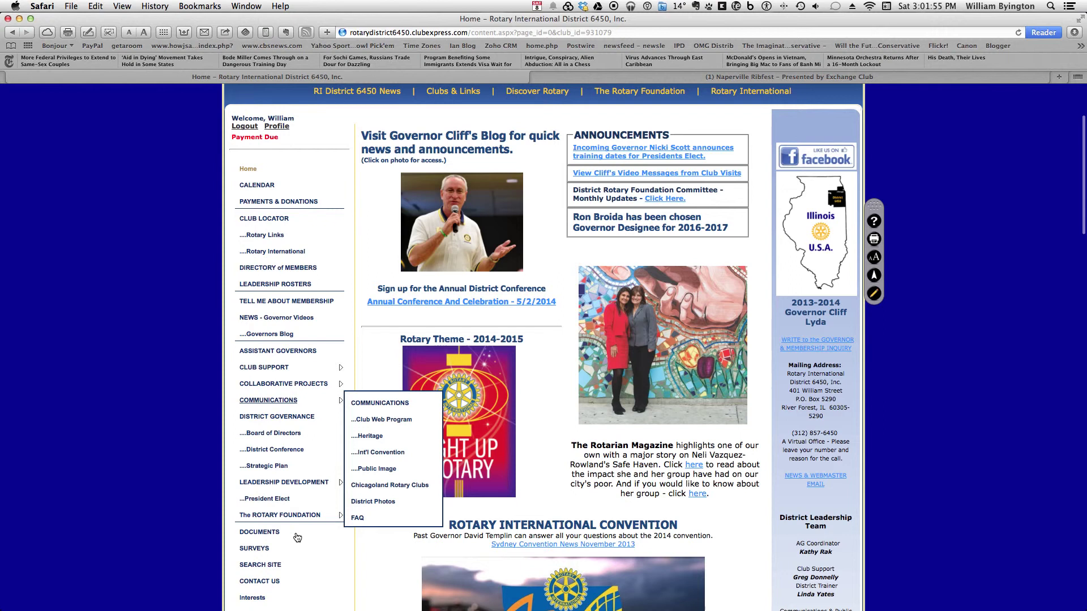
{"action": "mouse_move", "coordinate": [300, 516]}
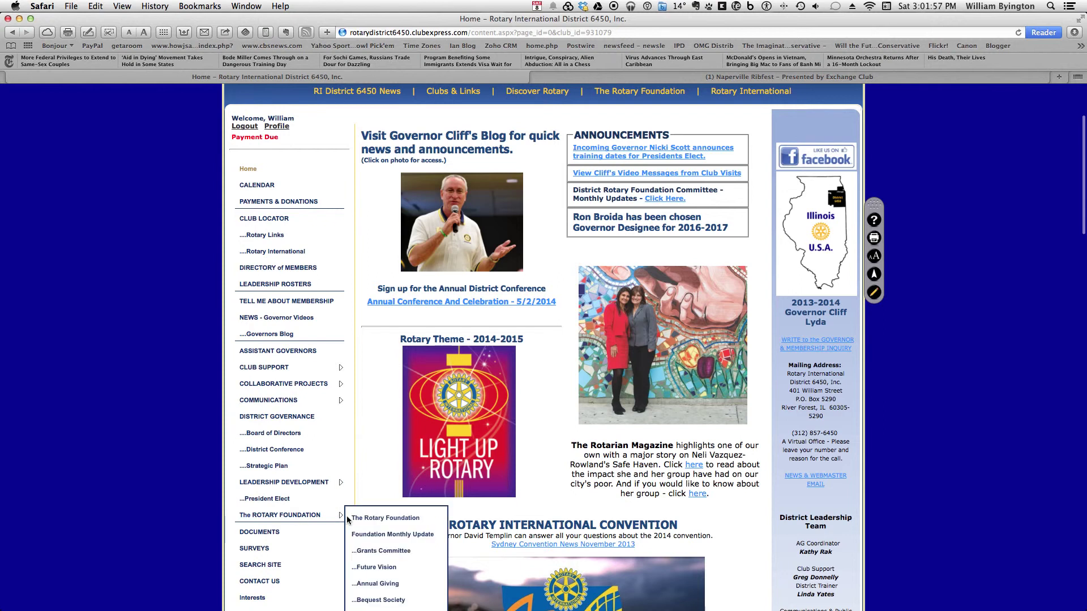
{"action": "left_click", "coordinate": [390, 536]}
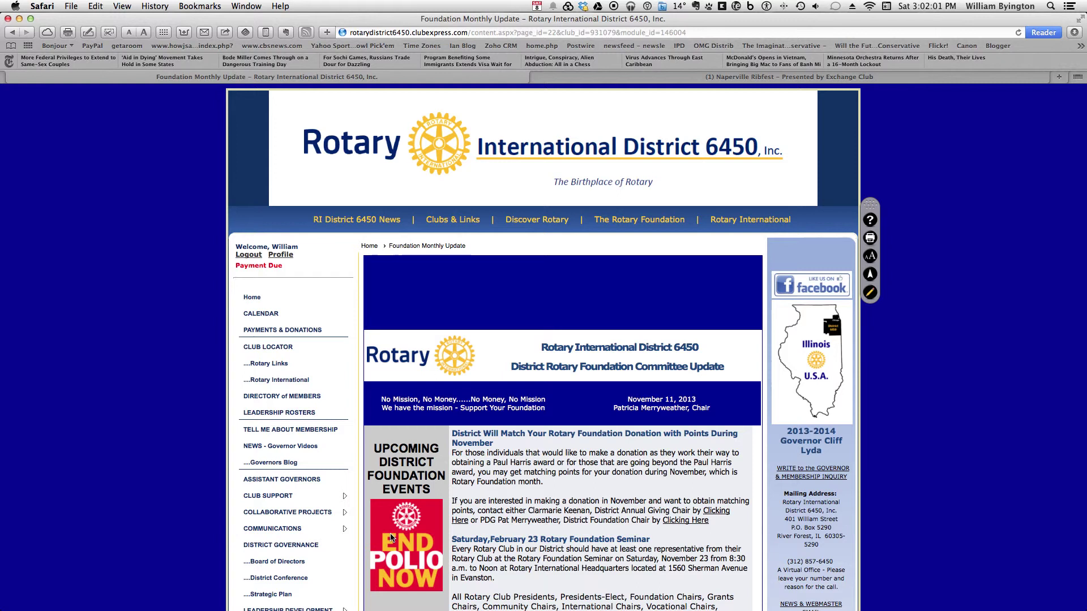
{"action": "scroll", "coordinate": [560, 432], "scroll_direction": "down", "scroll_amount": 5}
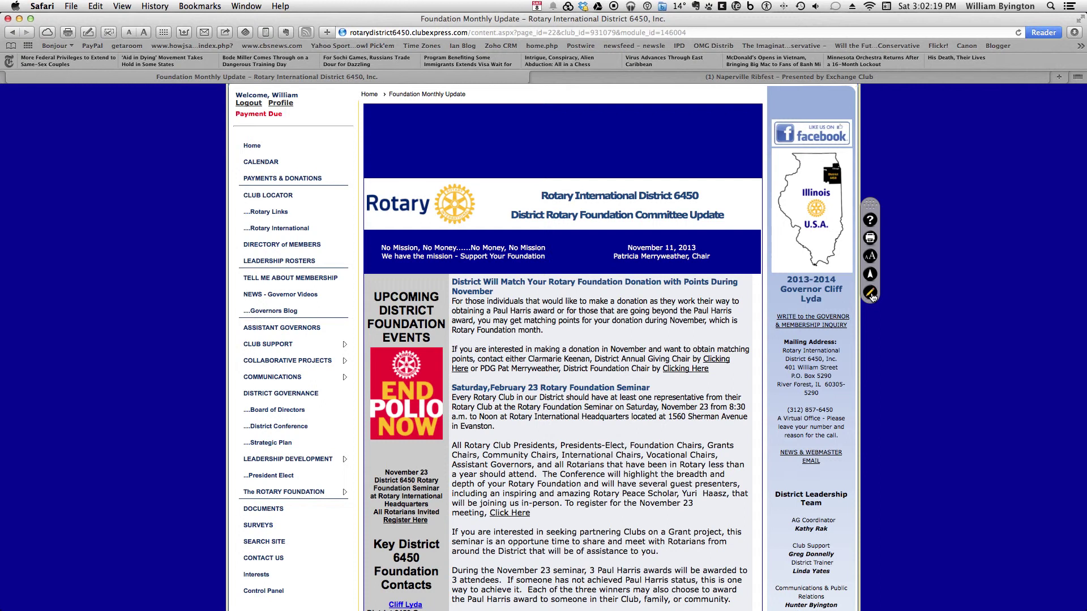
{"action": "left_click", "coordinate": [870, 294]}
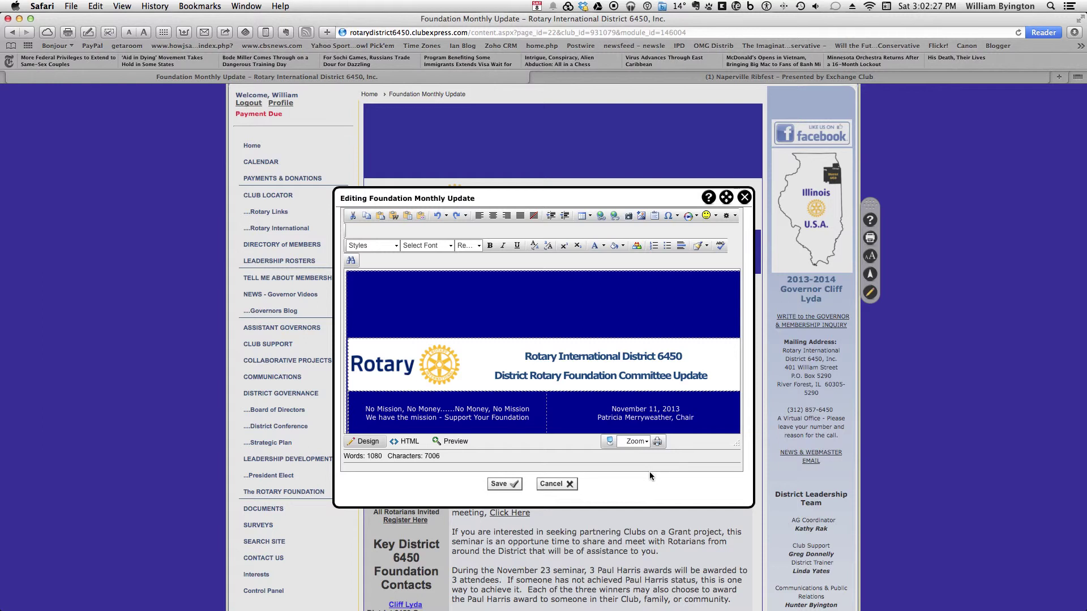
Switch the page editor to HTML view and copy all of the page's source code
{"action": "left_click", "coordinate": [411, 442]}
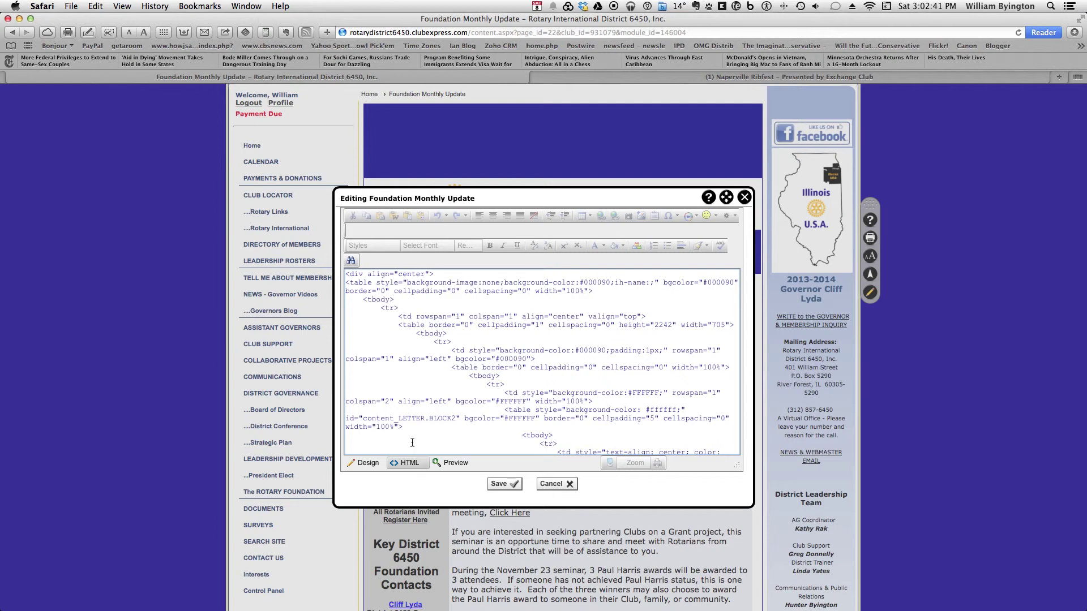
{"action": "key", "text": "super+a"}
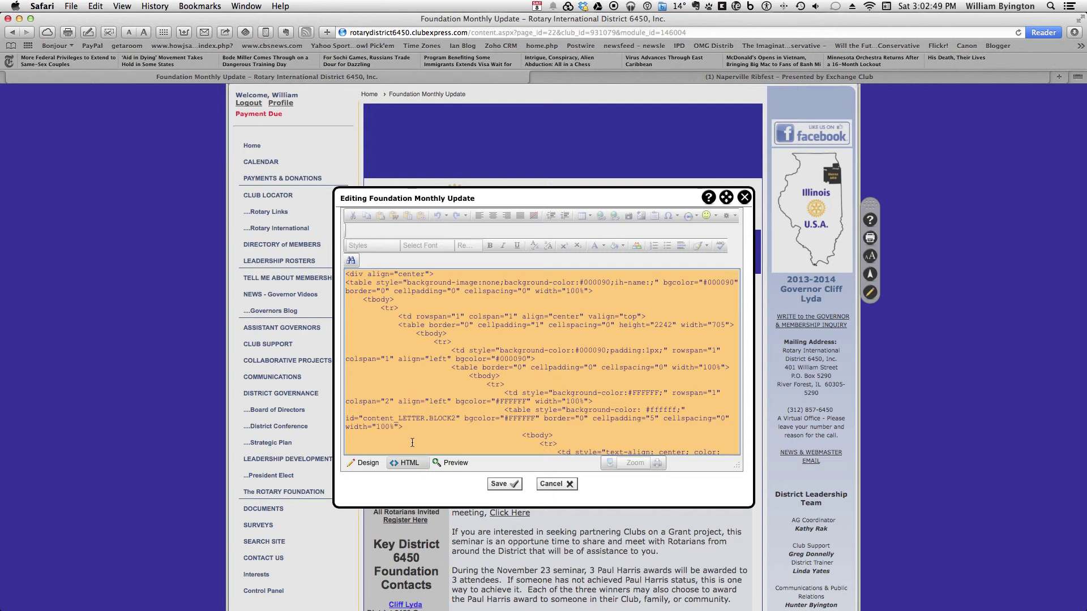
{"action": "key", "text": "super+c"}
Save and close the Foundation Monthly Update page editor
{"action": "left_click", "coordinate": [499, 485]}
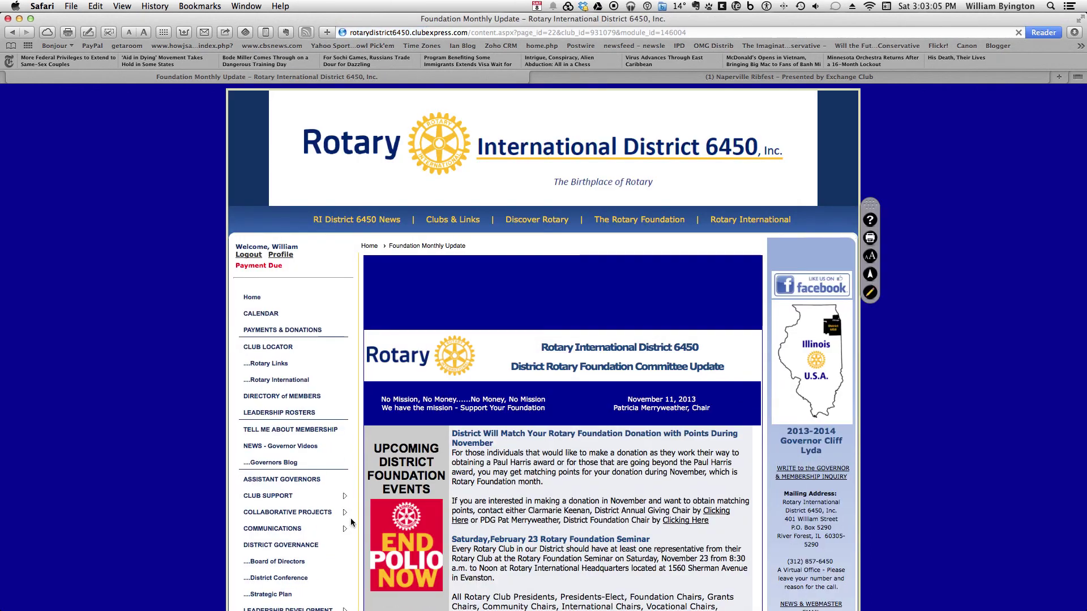
{"action": "scroll", "coordinate": [314, 538], "scroll_direction": "down", "scroll_amount": 3}
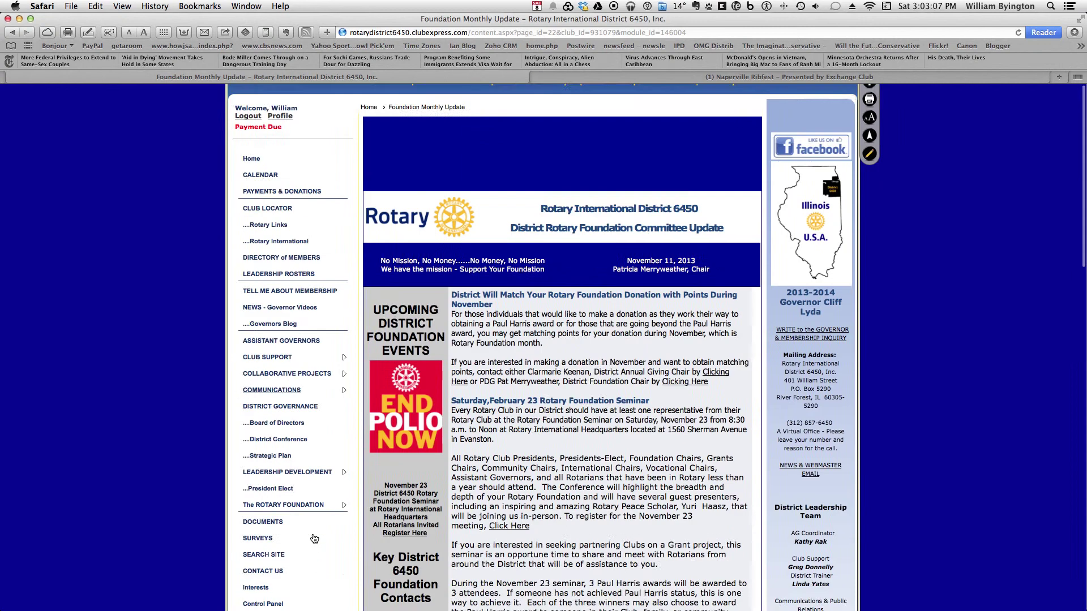
{"action": "scroll", "coordinate": [314, 537], "scroll_direction": "down", "scroll_amount": 5}
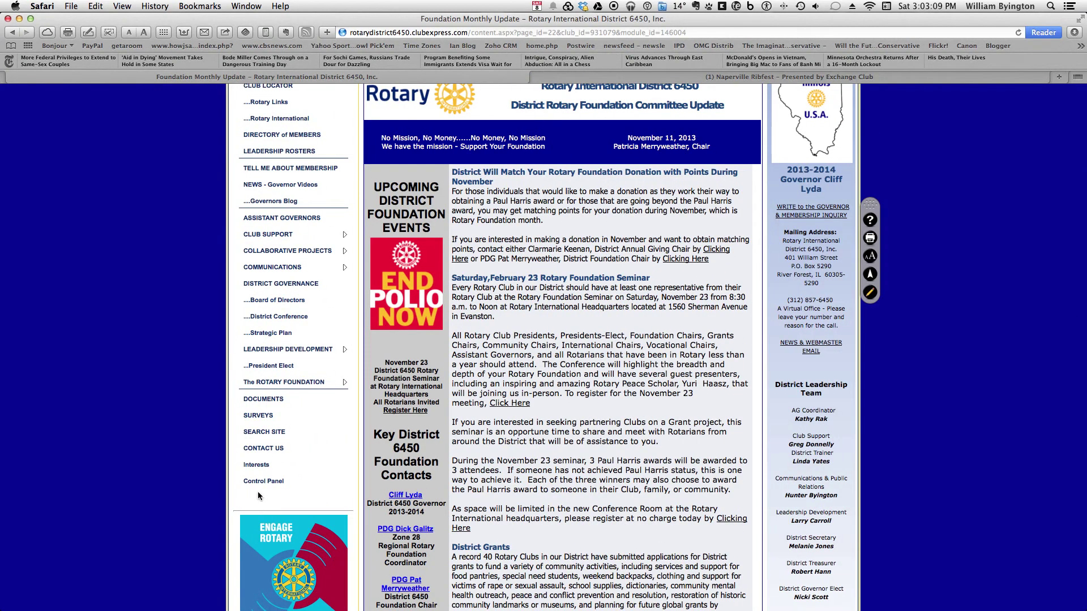
Start a new emailing from Emailing Administration in the Control Panel
{"action": "left_click", "coordinate": [267, 483]}
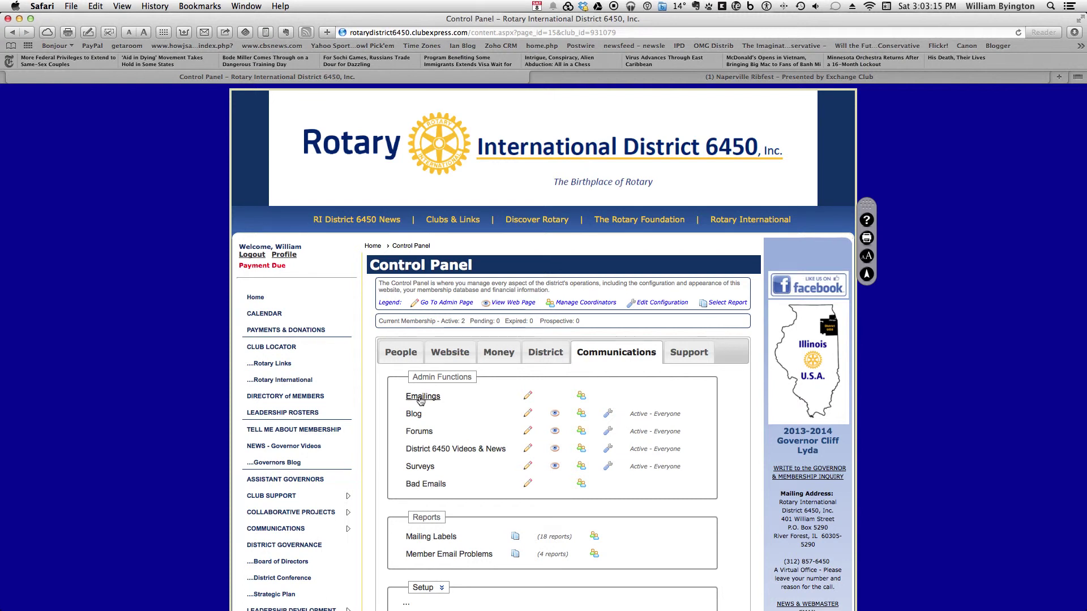
{"action": "left_click", "coordinate": [420, 398]}
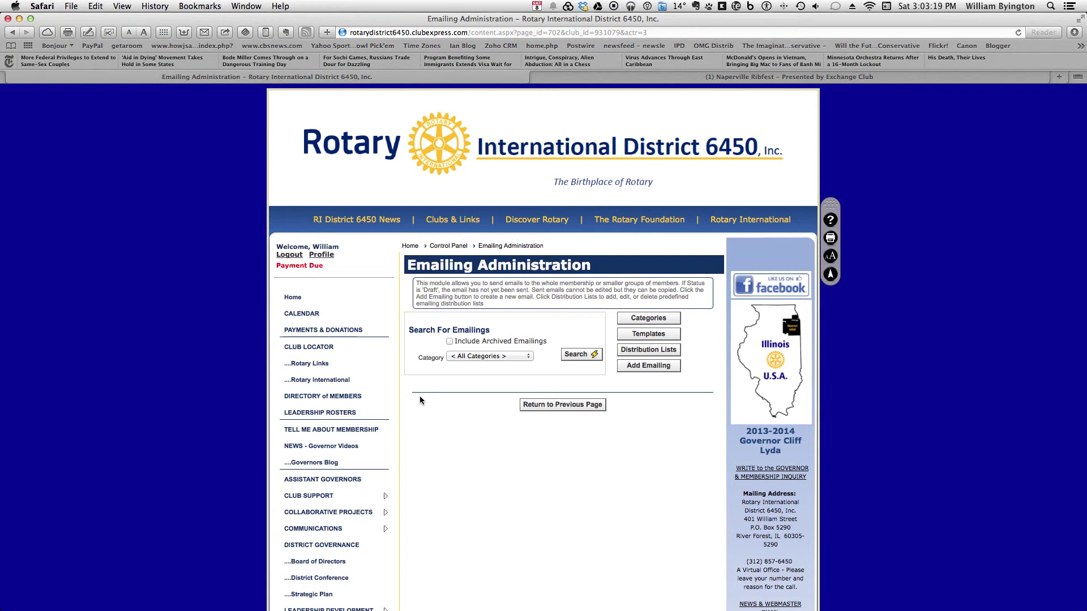
{"action": "left_click", "coordinate": [650, 366]}
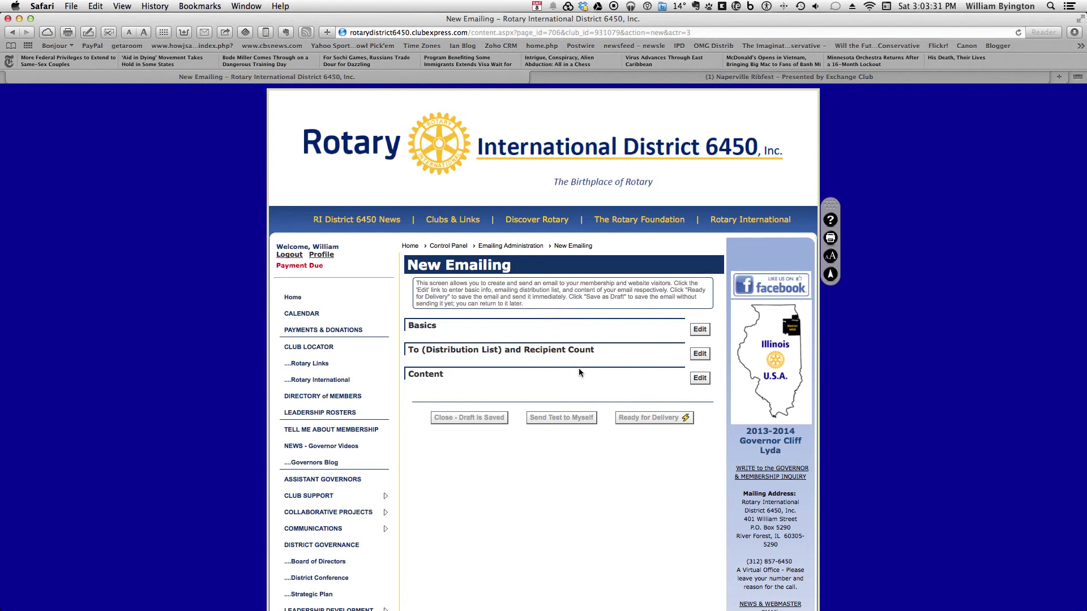
Paste the copied newsletter HTML into the new email's Content as HTML source and save it
{"action": "left_click", "coordinate": [702, 379]}
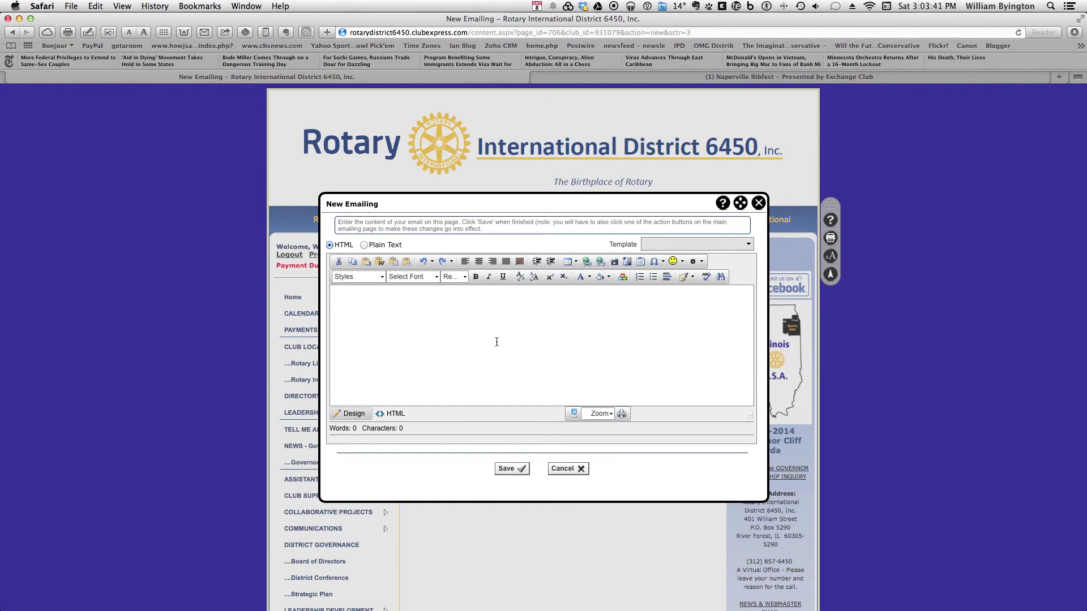
{"action": "left_click", "coordinate": [396, 415]}
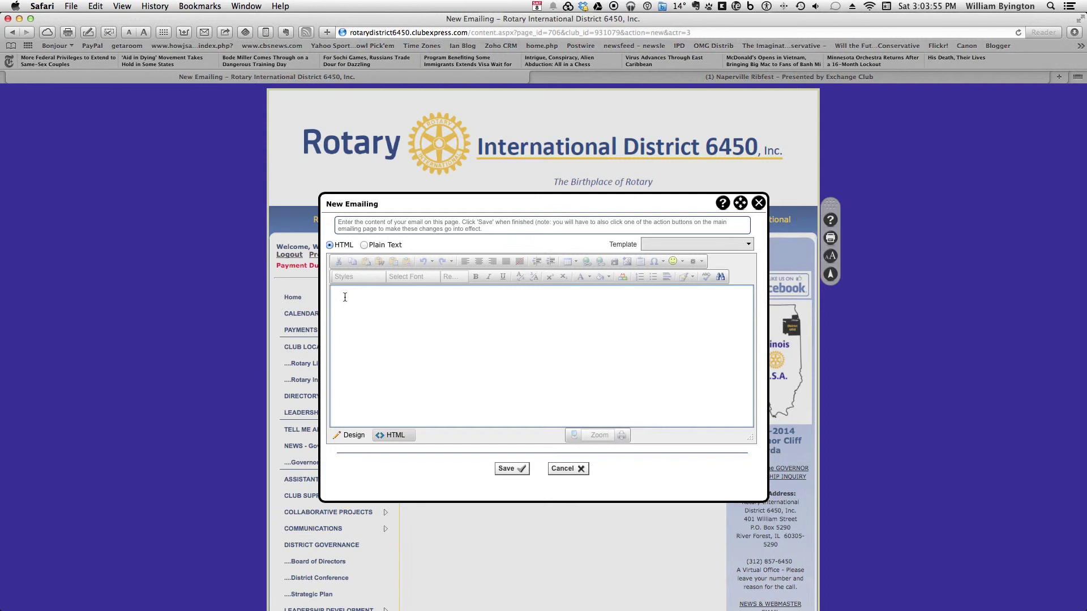
{"action": "key", "text": "super+v"}
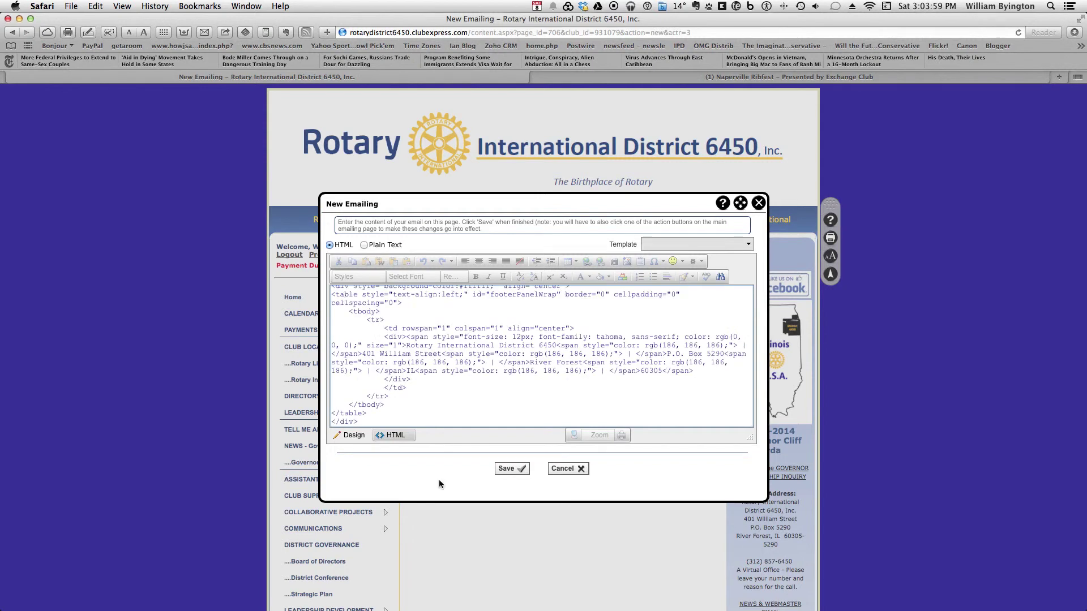
{"action": "left_click", "coordinate": [517, 469]}
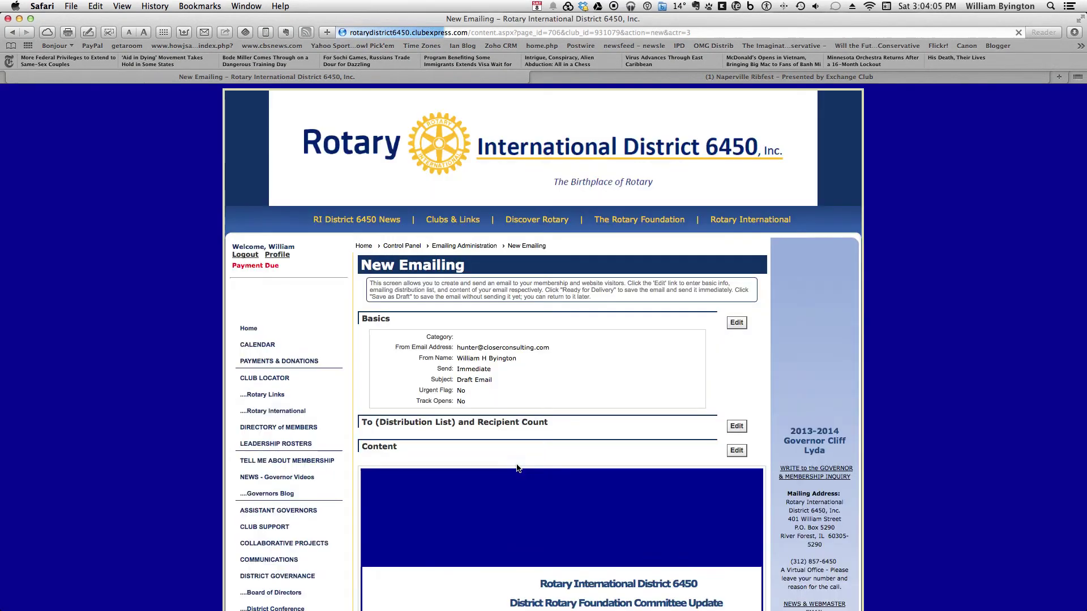
Turn on Set Urgent Flag and Track Opens in the email's Basics and save them
{"action": "scroll", "coordinate": [516, 468], "scroll_direction": "down", "scroll_amount": 5}
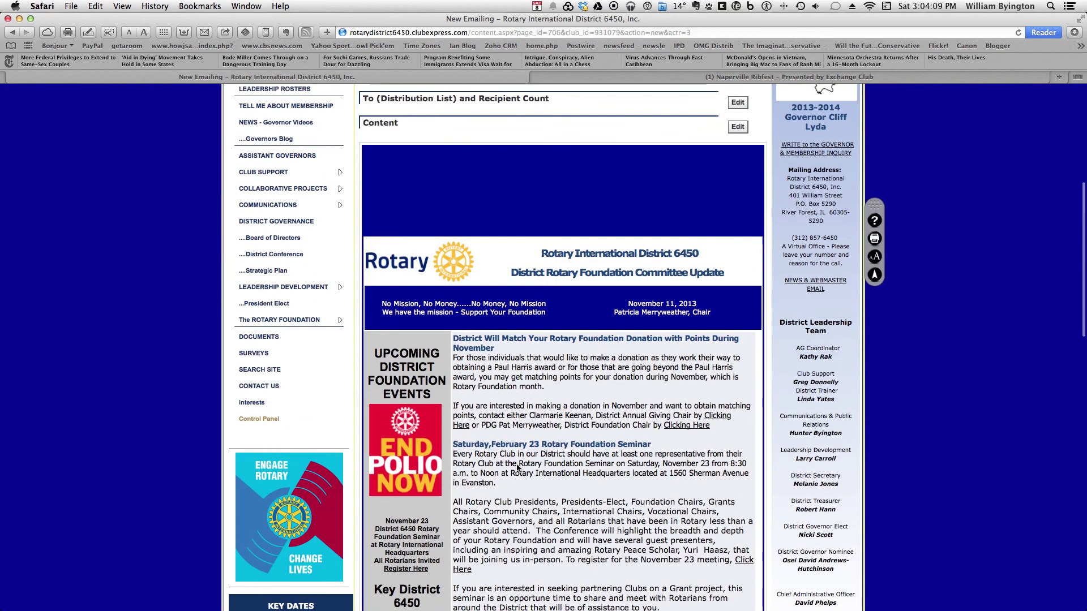
{"action": "scroll", "coordinate": [517, 469], "scroll_direction": "up", "scroll_amount": 5}
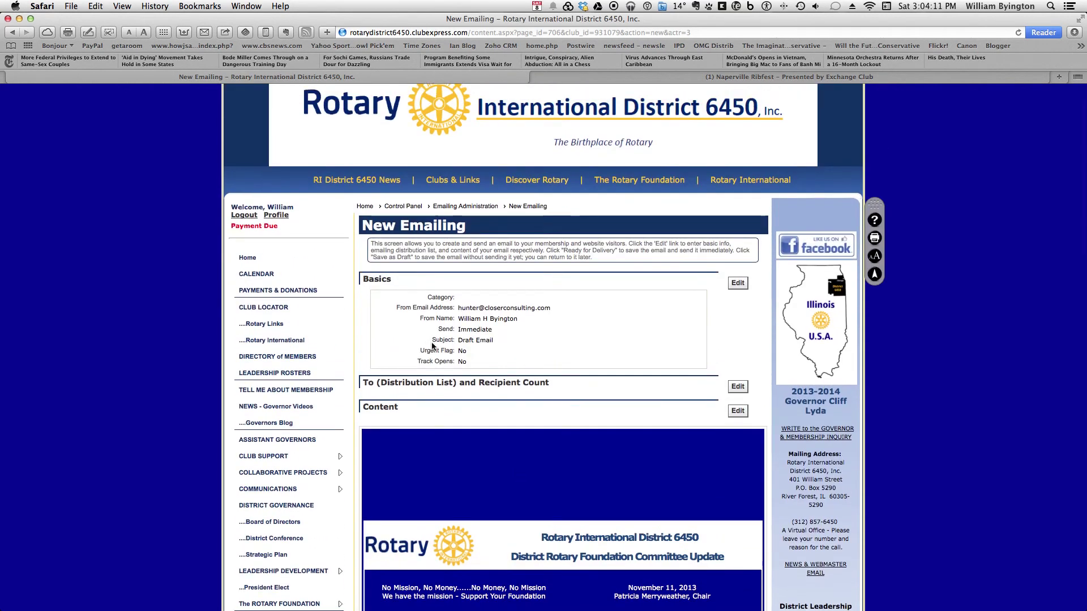
{"action": "left_click", "coordinate": [737, 284]}
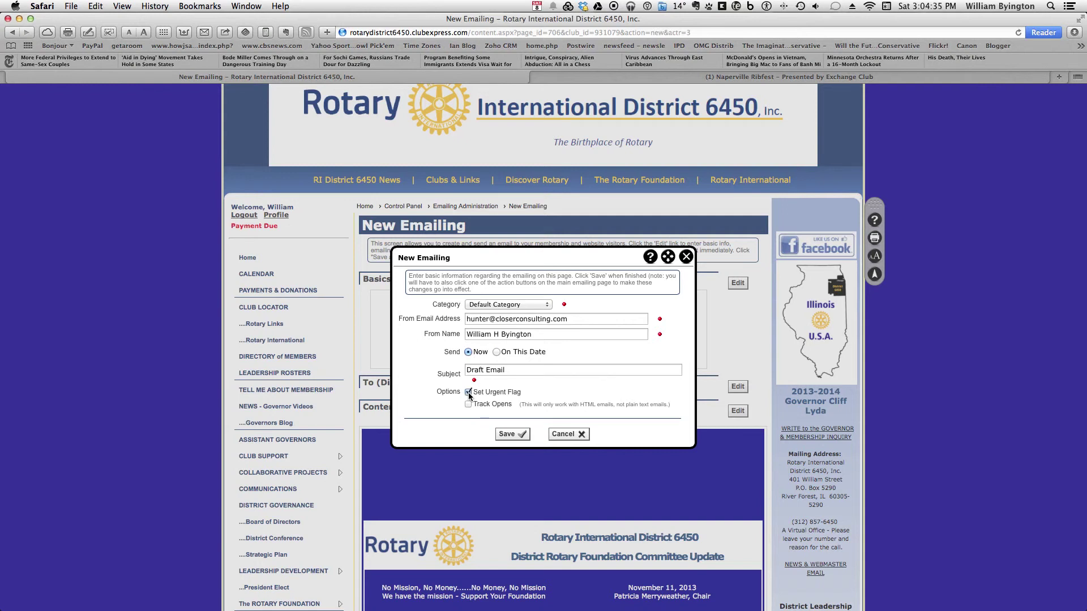
{"action": "left_click", "coordinate": [468, 392]}
{"action": "left_click", "coordinate": [468, 404]}
{"action": "left_click", "coordinate": [511, 435]}
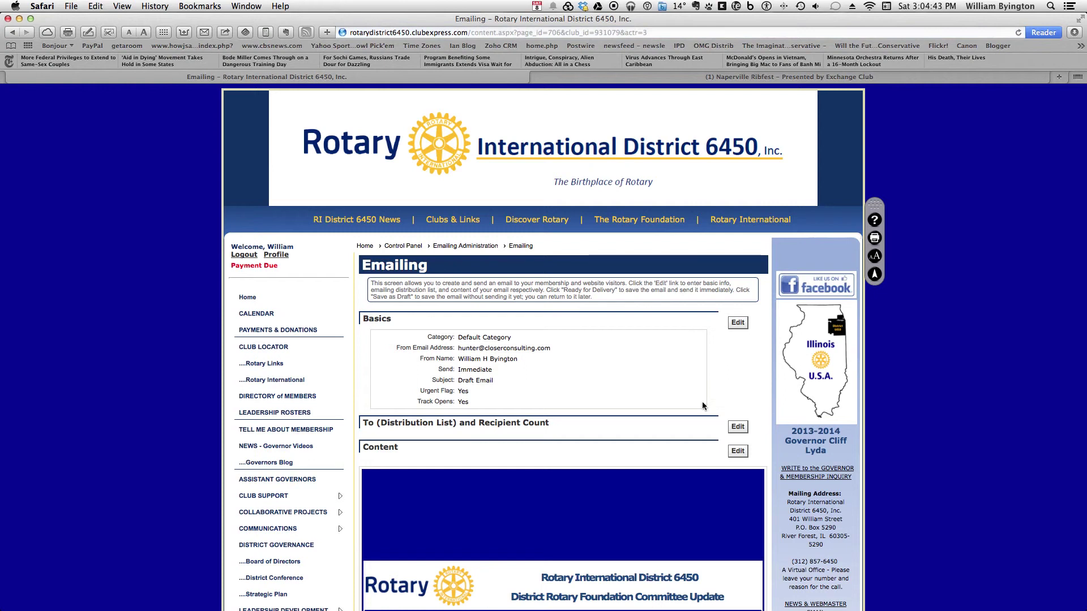
{"action": "left_click", "coordinate": [739, 428]}
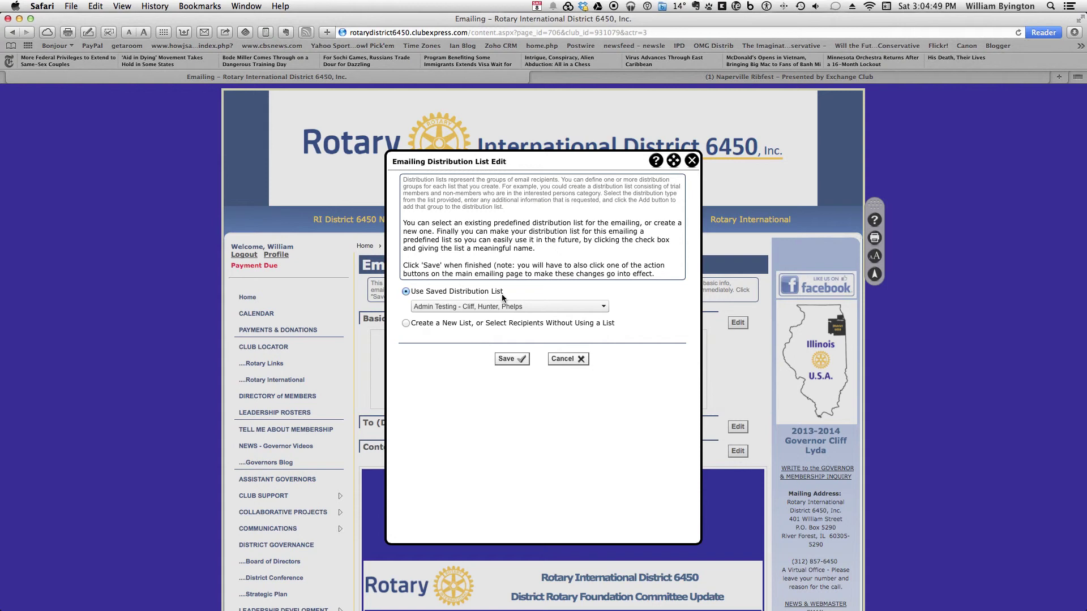
Set the recipients to the saved Newsletter- All Rotarians list, giving 1795 emails to send
{"action": "left_click", "coordinate": [484, 309]}
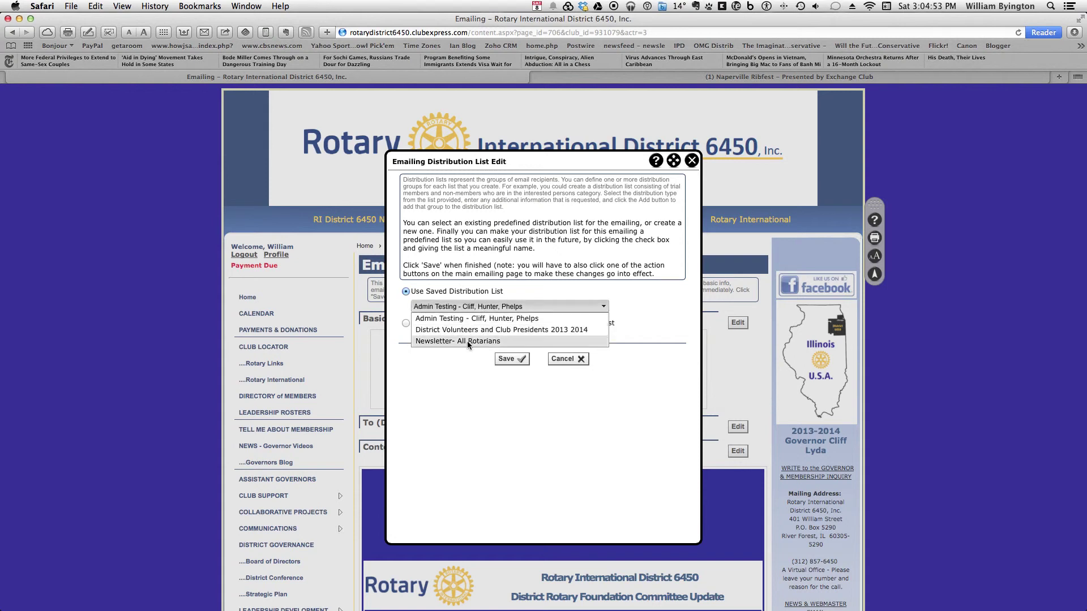
{"action": "left_click", "coordinate": [467, 341]}
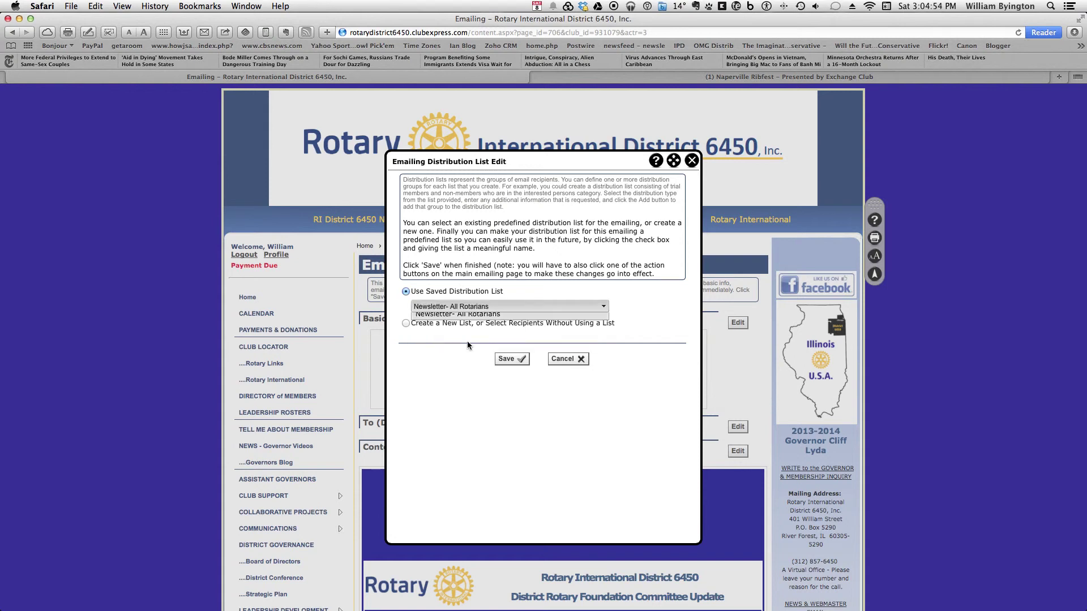
{"action": "left_click", "coordinate": [505, 360]}
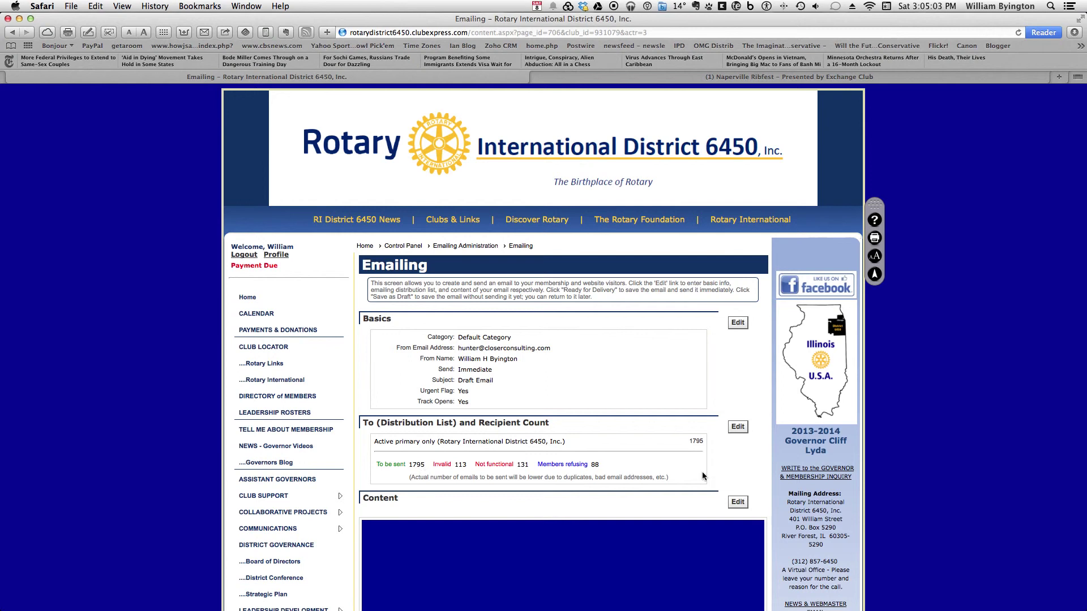
{"action": "scroll", "coordinate": [747, 472], "scroll_direction": "down", "scroll_amount": 5}
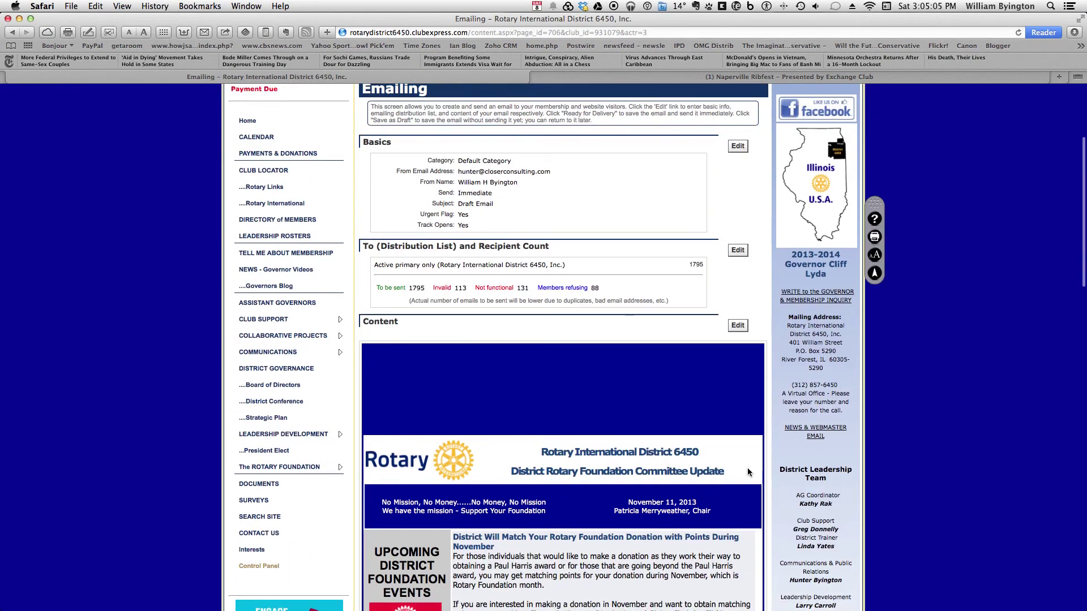
{"action": "scroll", "coordinate": [747, 472], "scroll_direction": "down", "scroll_amount": 10}
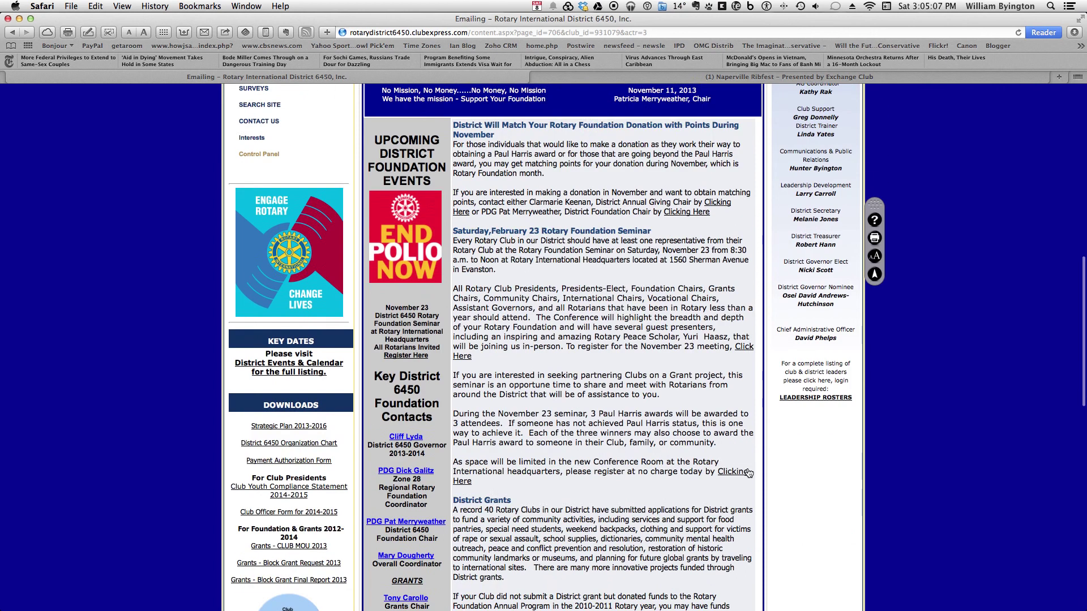
{"action": "scroll", "coordinate": [749, 472], "scroll_direction": "down", "scroll_amount": 9}
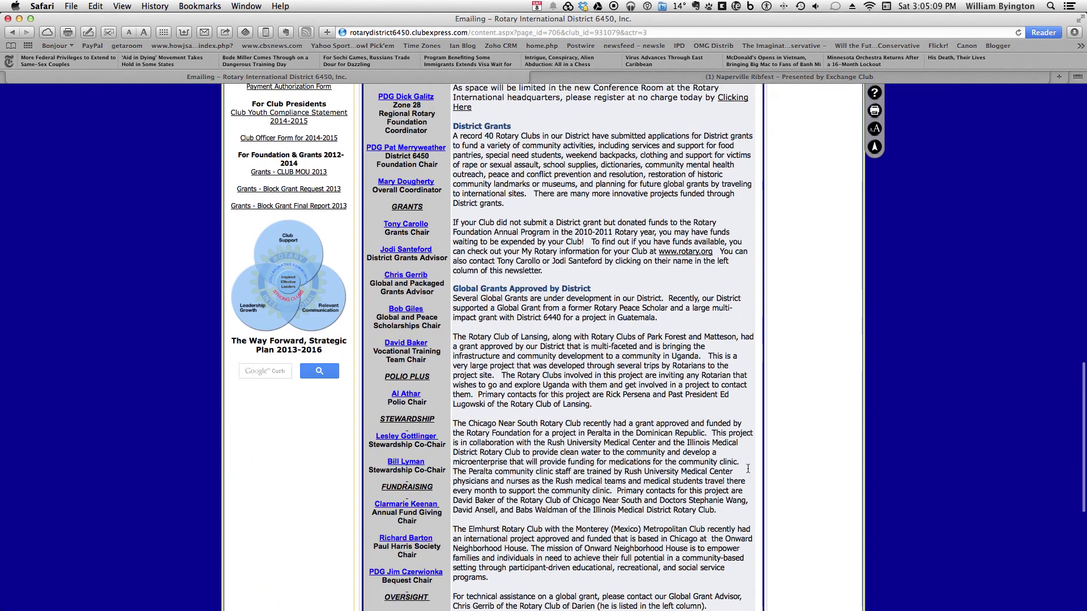
{"action": "scroll", "coordinate": [747, 469], "scroll_direction": "down", "scroll_amount": 6}
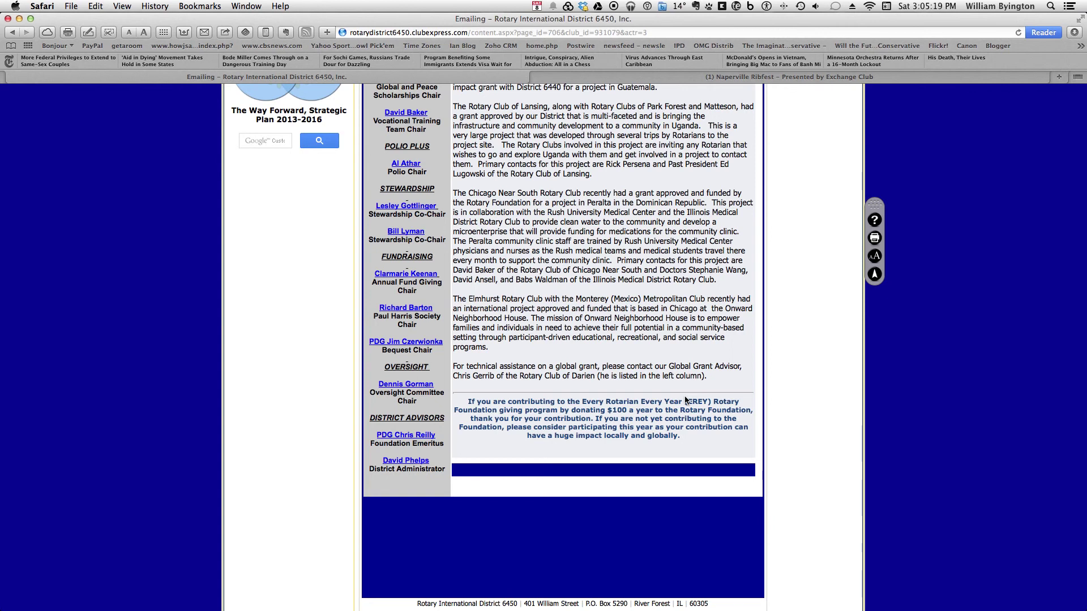
{"action": "scroll", "coordinate": [685, 400], "scroll_direction": "down", "scroll_amount": 3}
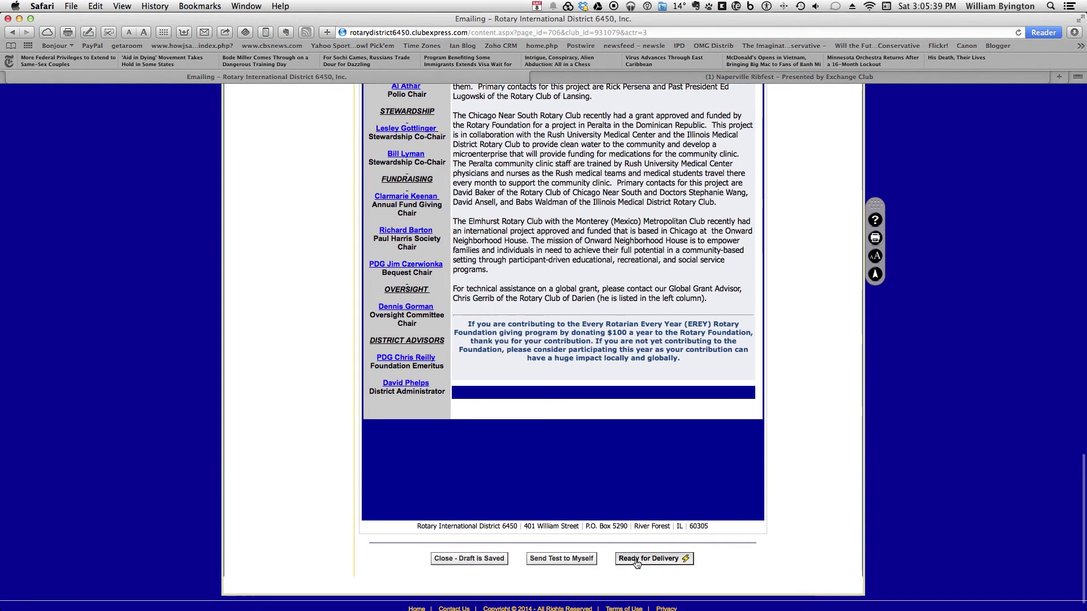
{"action": "scroll", "coordinate": [796, 389], "scroll_direction": "up", "scroll_amount": 5}
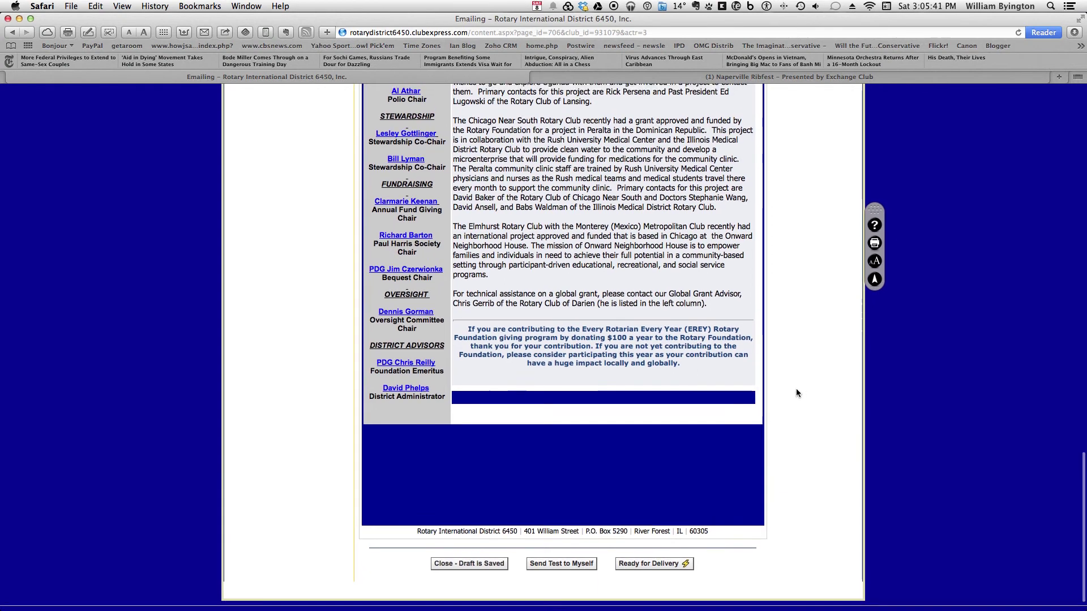
{"action": "scroll", "coordinate": [796, 389], "scroll_direction": "up", "scroll_amount": 7}
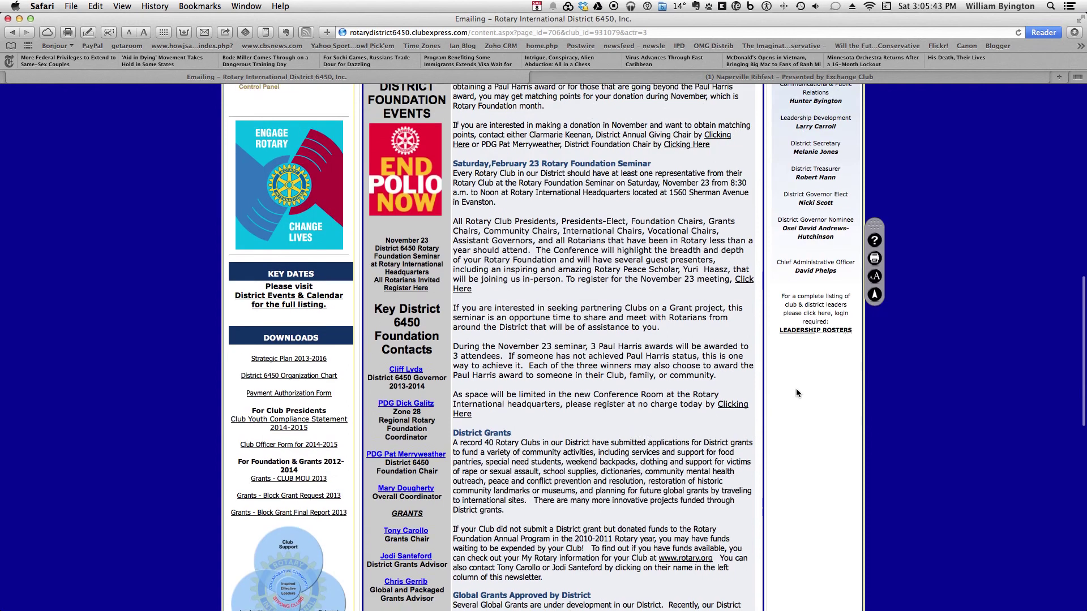
{"action": "scroll", "coordinate": [796, 389], "scroll_direction": "up", "scroll_amount": 4}
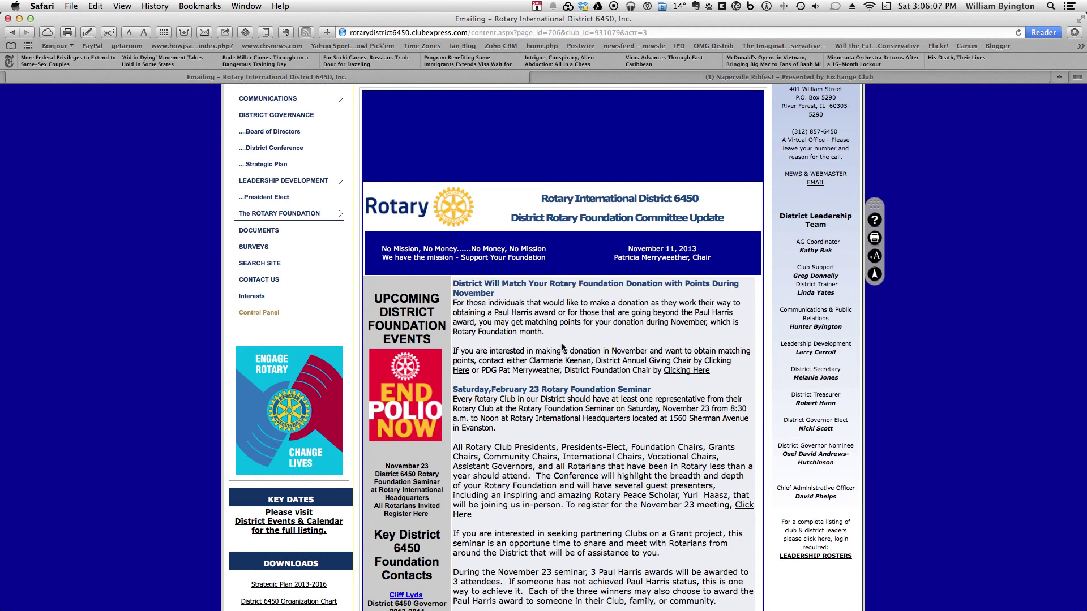
{"action": "scroll", "coordinate": [562, 344], "scroll_direction": "up", "scroll_amount": 1}
{"action": "scroll", "coordinate": [562, 345], "scroll_direction": "up", "scroll_amount": 5}
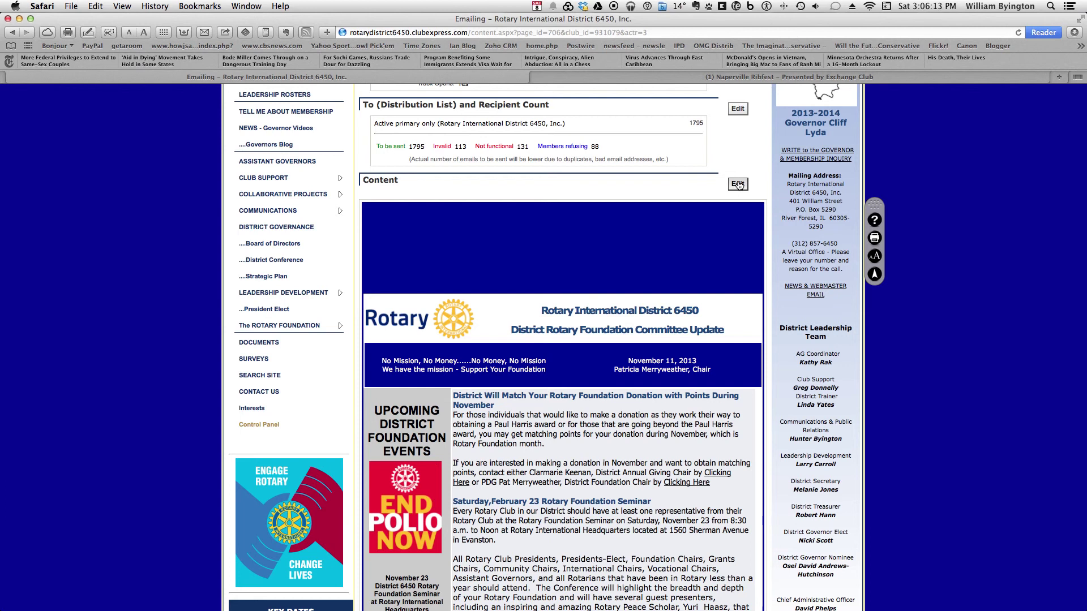
Reopen the email content editor maximized and scroll to the Rotary Foundation Seminar section
{"action": "left_click", "coordinate": [738, 184]}
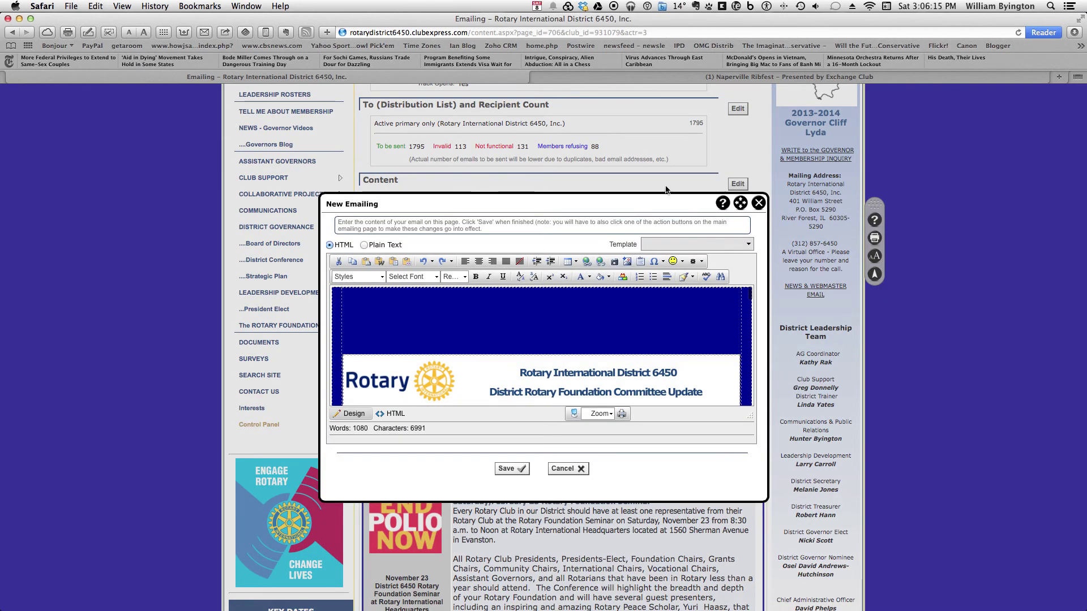
{"action": "left_click", "coordinate": [740, 202]}
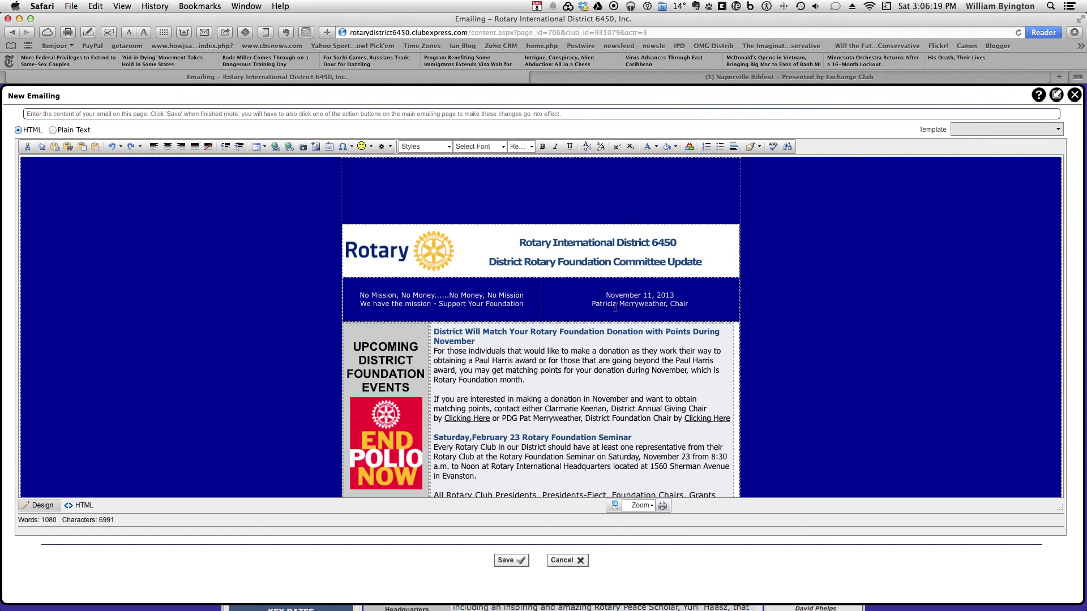
{"action": "scroll", "coordinate": [615, 308], "scroll_direction": "down", "scroll_amount": 7}
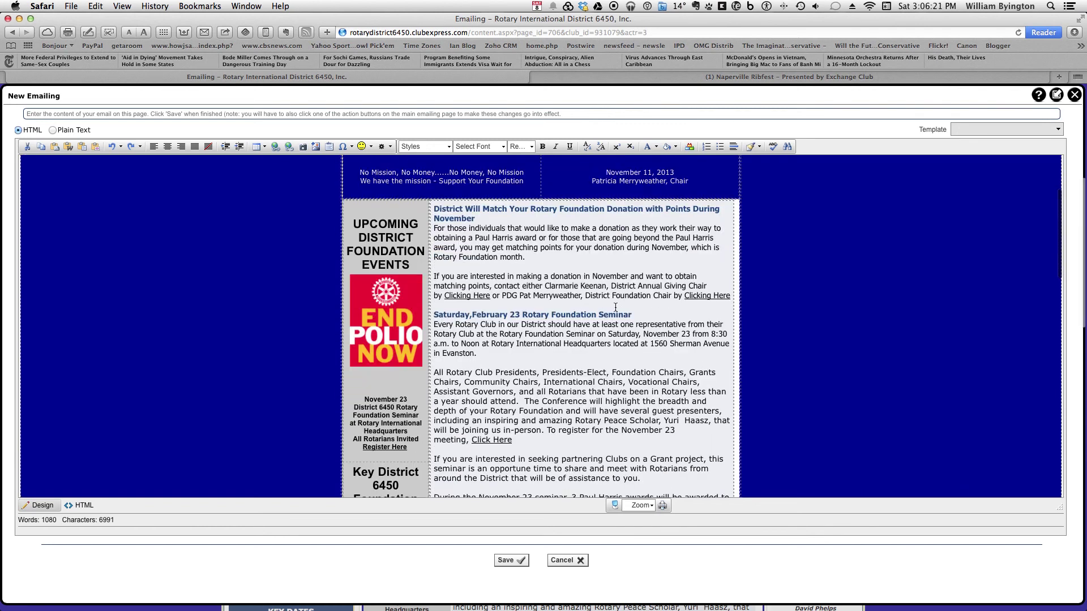
{"action": "scroll", "coordinate": [615, 307], "scroll_direction": "down", "scroll_amount": 2}
{"action": "scroll", "coordinate": [616, 307], "scroll_direction": "up", "scroll_amount": 3}
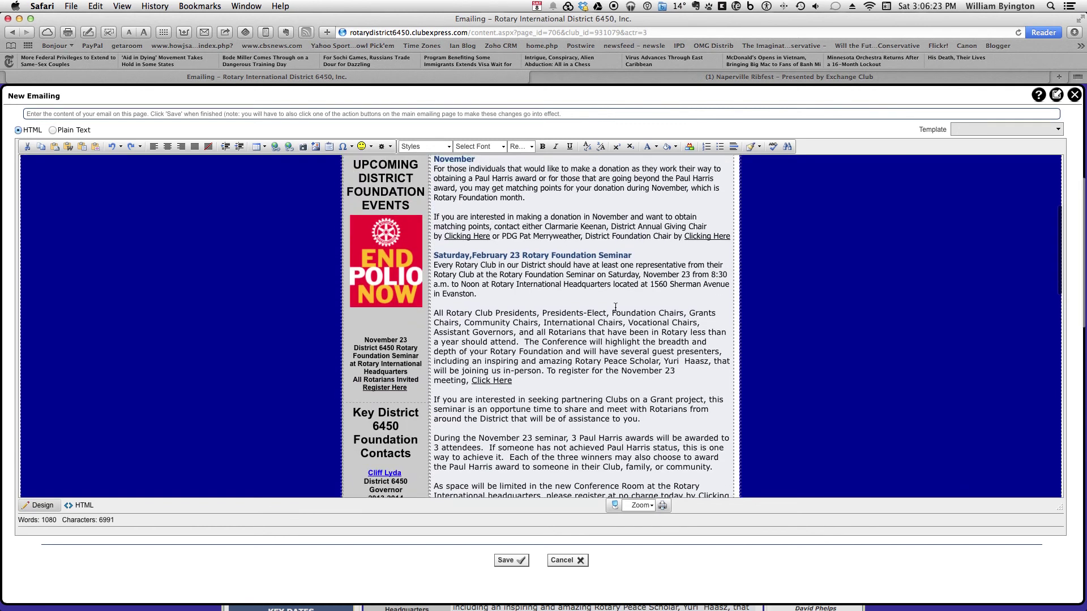
{"action": "scroll", "coordinate": [615, 308], "scroll_direction": "up", "scroll_amount": 1}
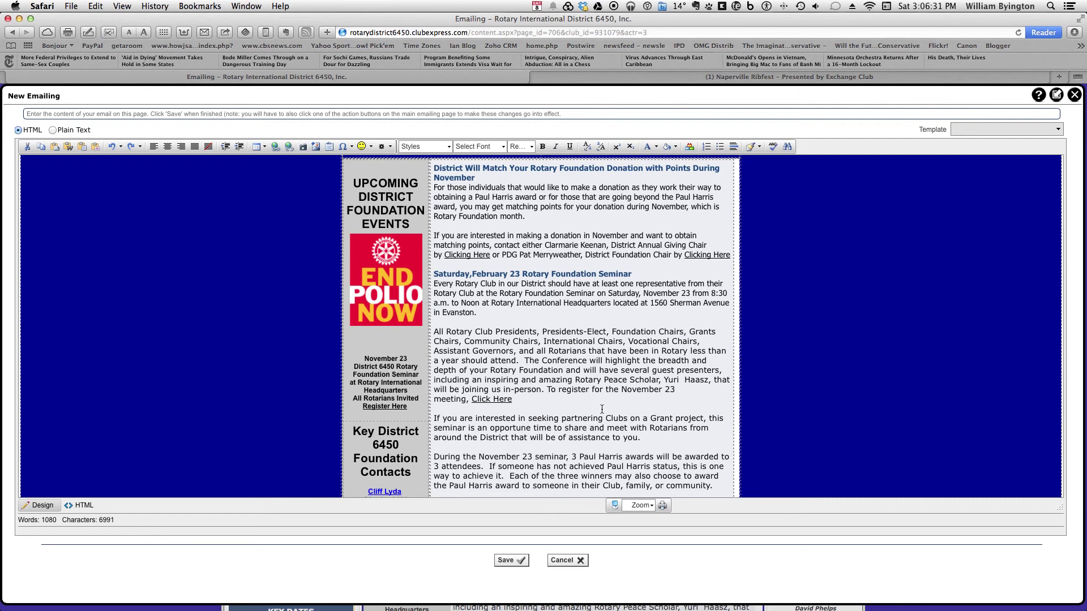
{"action": "scroll", "coordinate": [601, 409], "scroll_direction": "down", "scroll_amount": 3}
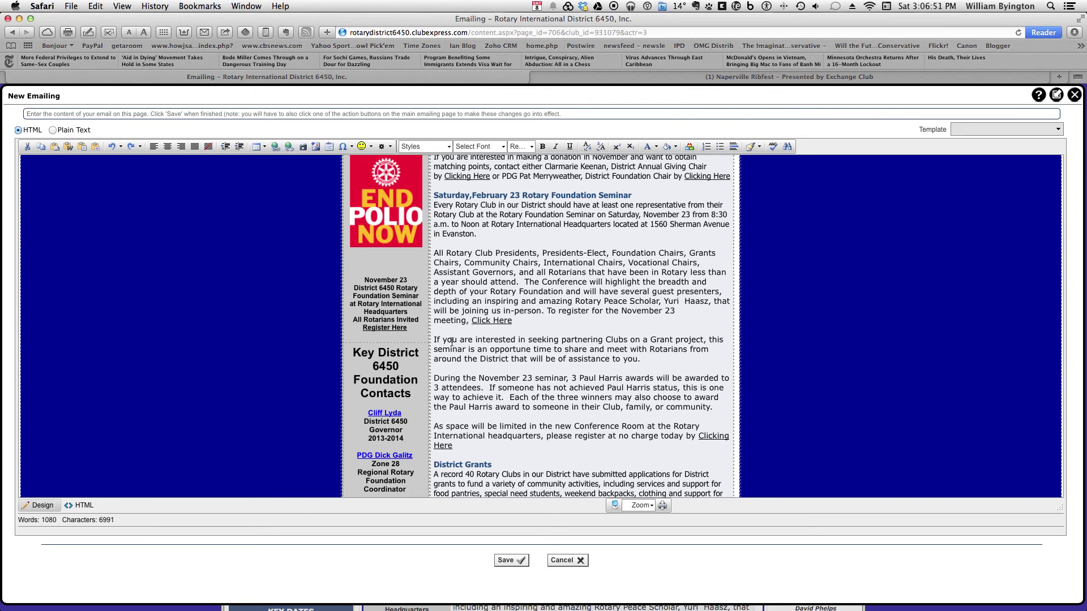
Delete the Grant project and Paul Harris awards paragraphs, leaving the newsletter at 993 words
{"action": "left_click", "coordinate": [434, 339]}
{"action": "left_click_drag", "start_coordinate": [451, 349], "coordinate": [603, 418]}
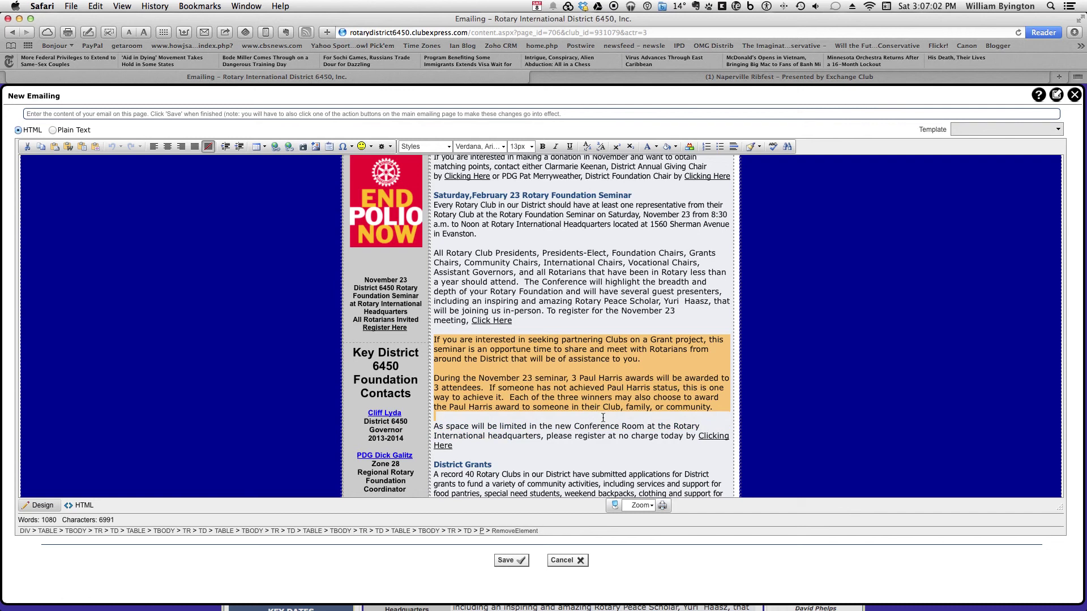
{"action": "key", "text": "BackSpace"}
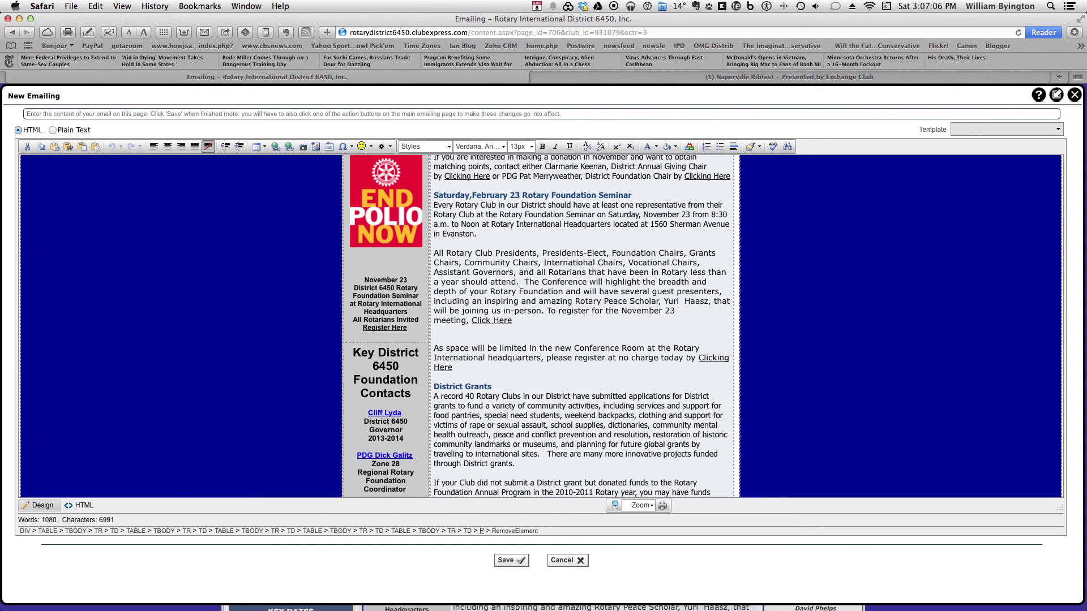
{"action": "key", "text": "Delete"}
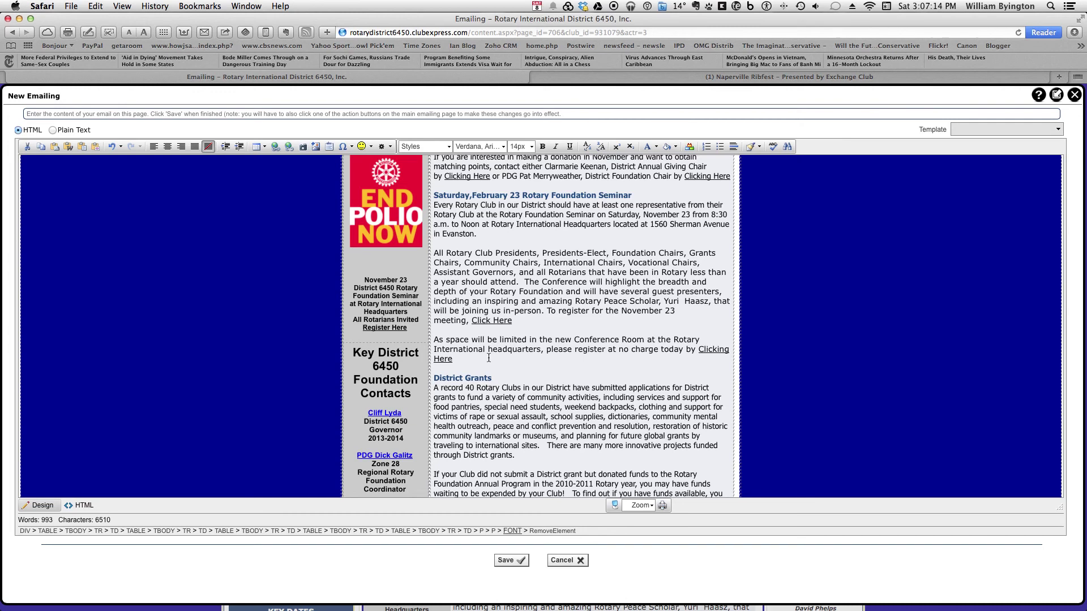
{"action": "scroll", "coordinate": [464, 339], "scroll_direction": "down", "scroll_amount": 2}
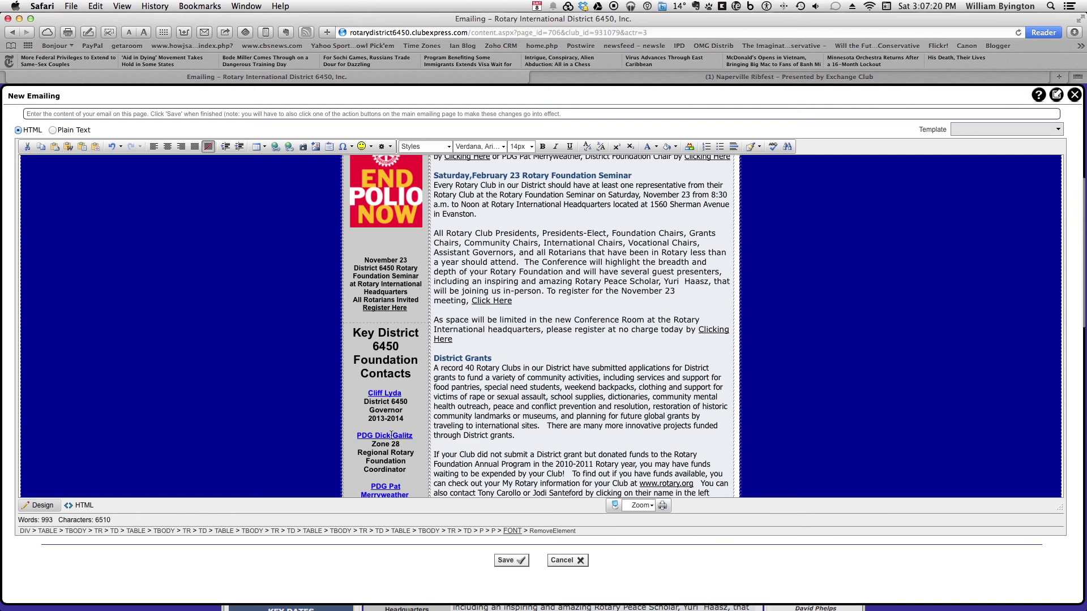
{"action": "scroll", "coordinate": [524, 306], "scroll_direction": "down", "scroll_amount": 5}
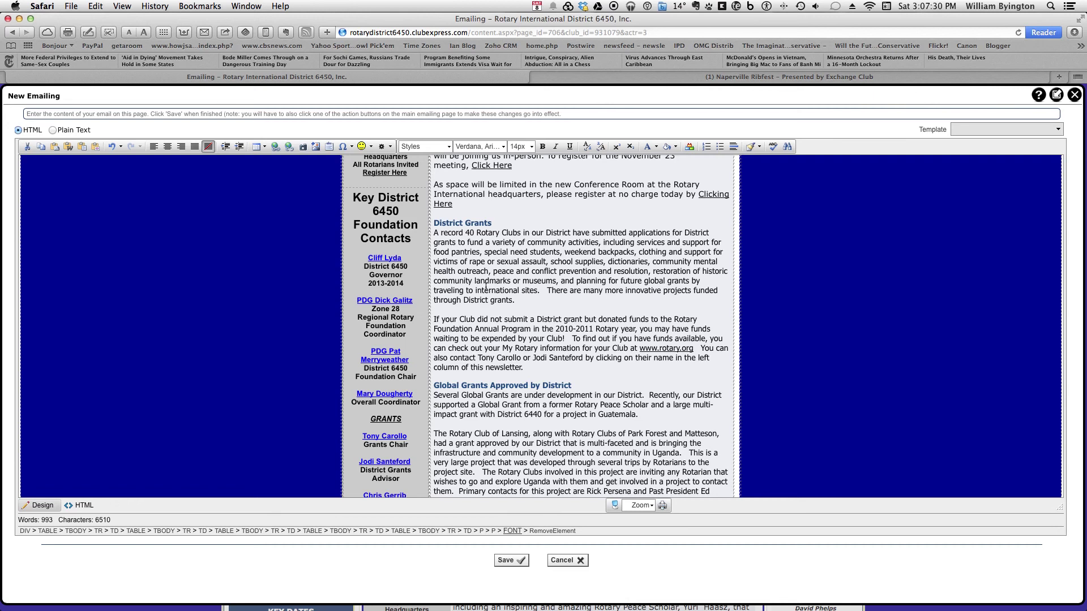
{"action": "scroll", "coordinate": [458, 296], "scroll_direction": "down", "scroll_amount": 3}
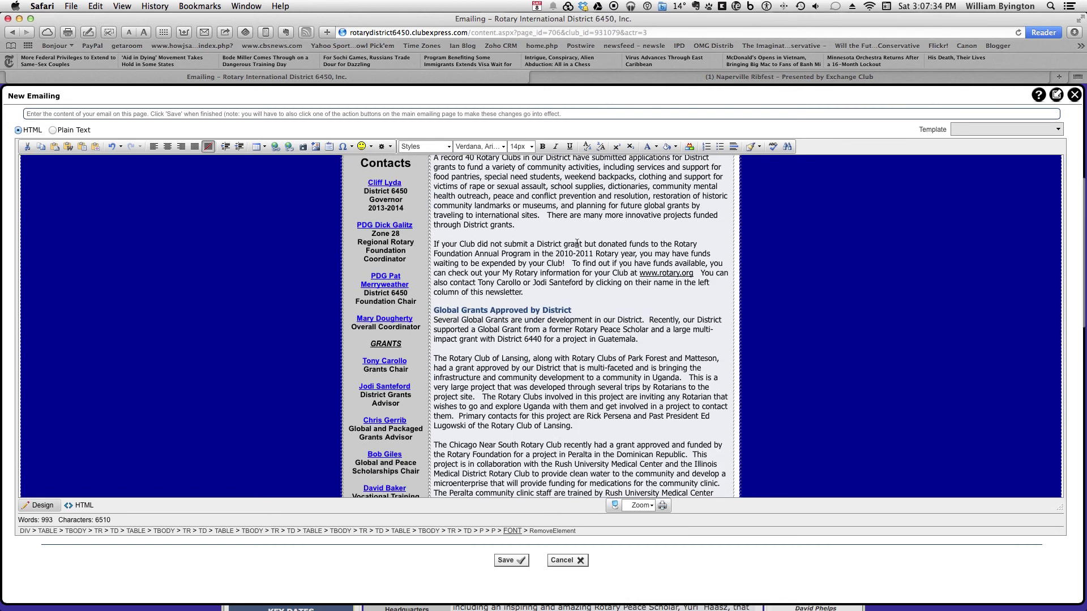
{"action": "scroll", "coordinate": [524, 227], "scroll_direction": "down", "scroll_amount": 4}
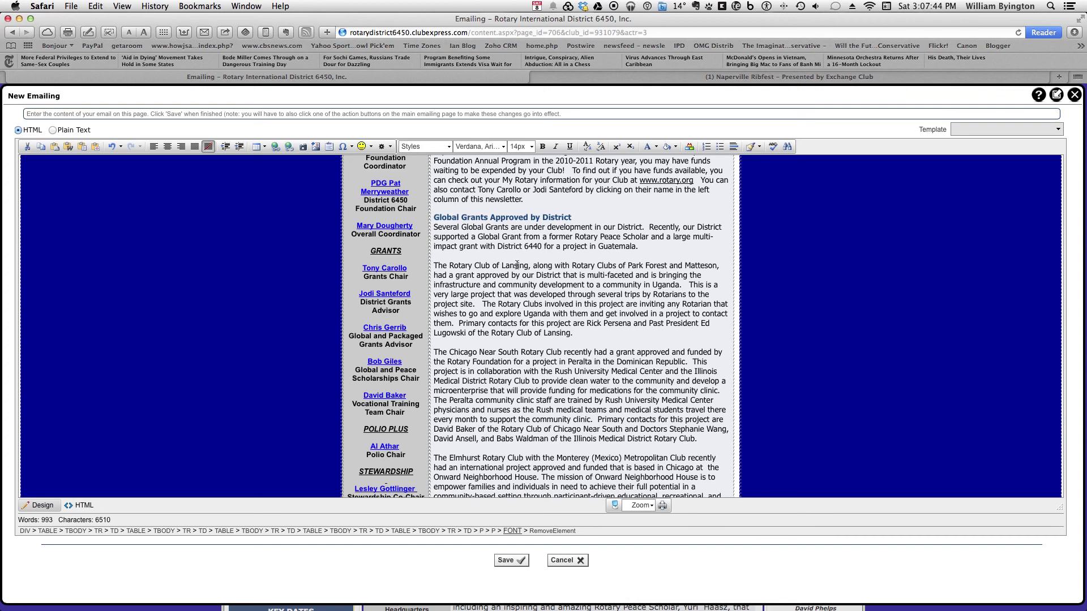
{"action": "scroll", "coordinate": [517, 265], "scroll_direction": "down", "scroll_amount": 10}
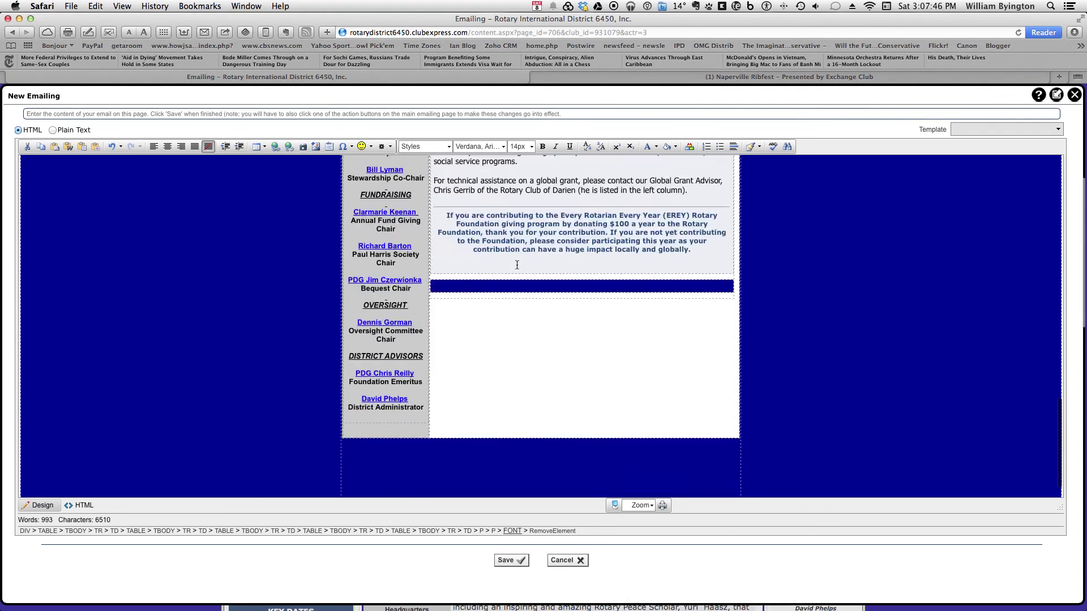
{"action": "scroll", "coordinate": [516, 265], "scroll_direction": "up", "scroll_amount": 4}
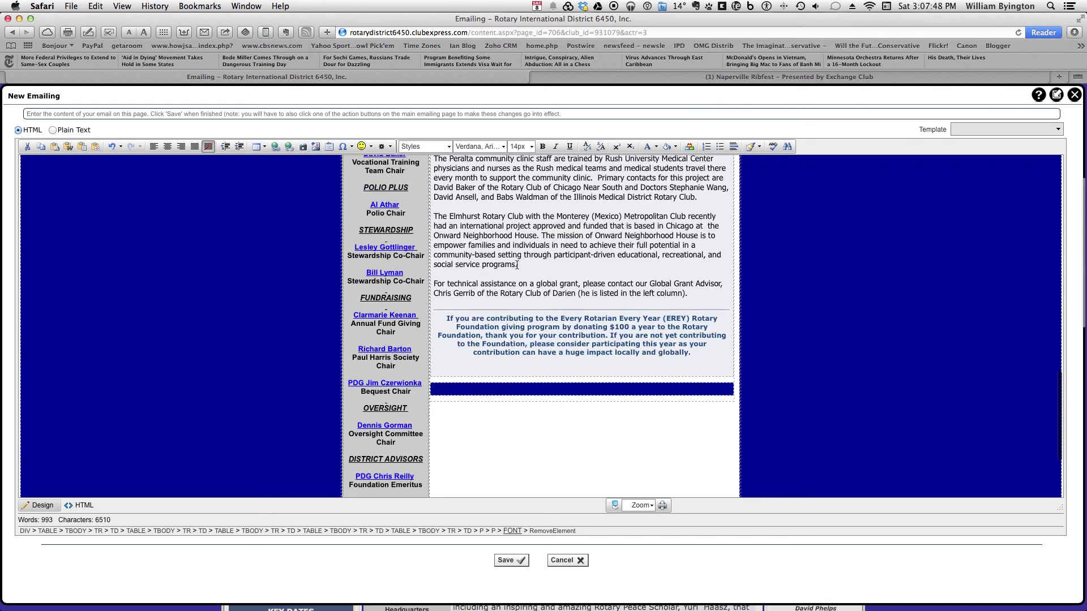
Save the trimmed newsletter content and scroll the emailing page down to Ready for Delivery
{"action": "left_click", "coordinate": [507, 560]}
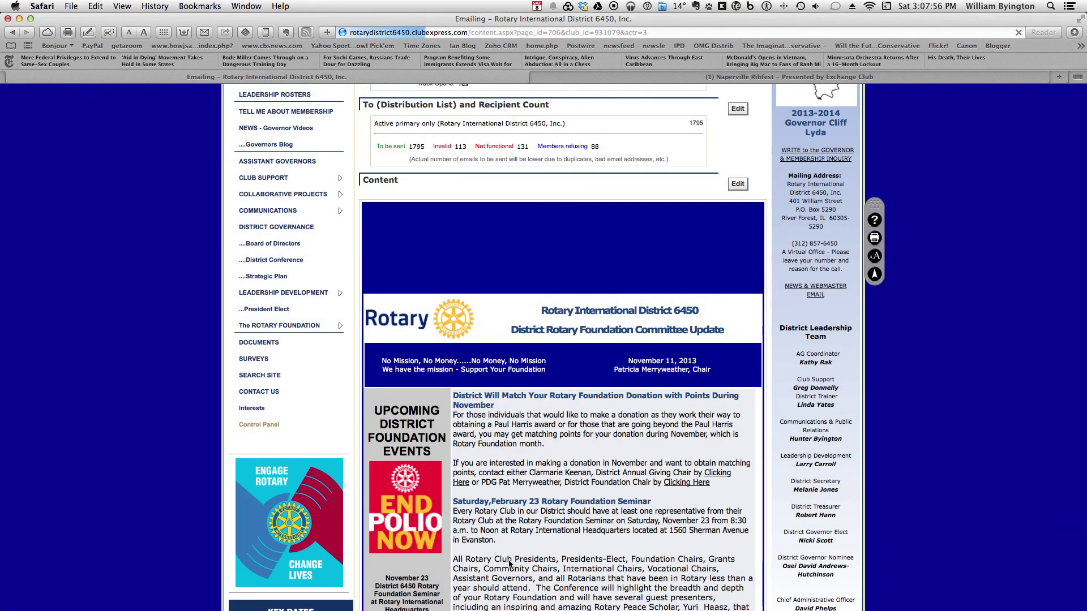
{"action": "scroll", "coordinate": [508, 563], "scroll_direction": "down", "scroll_amount": 10}
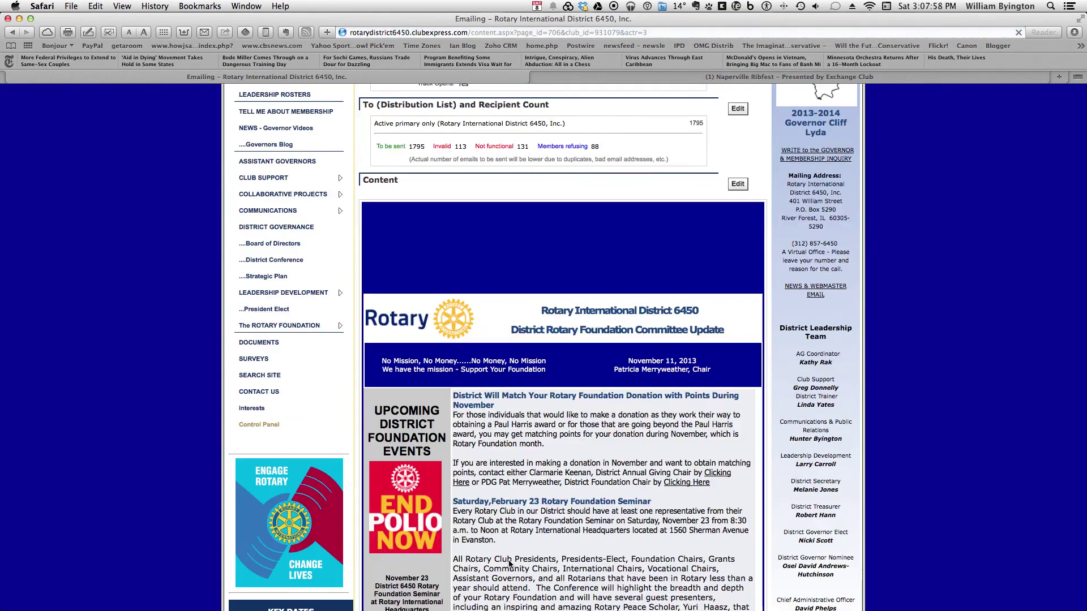
{"action": "scroll", "coordinate": [510, 564], "scroll_direction": "down", "scroll_amount": 2}
{"action": "scroll", "coordinate": [509, 563], "scroll_direction": "up", "scroll_amount": 7}
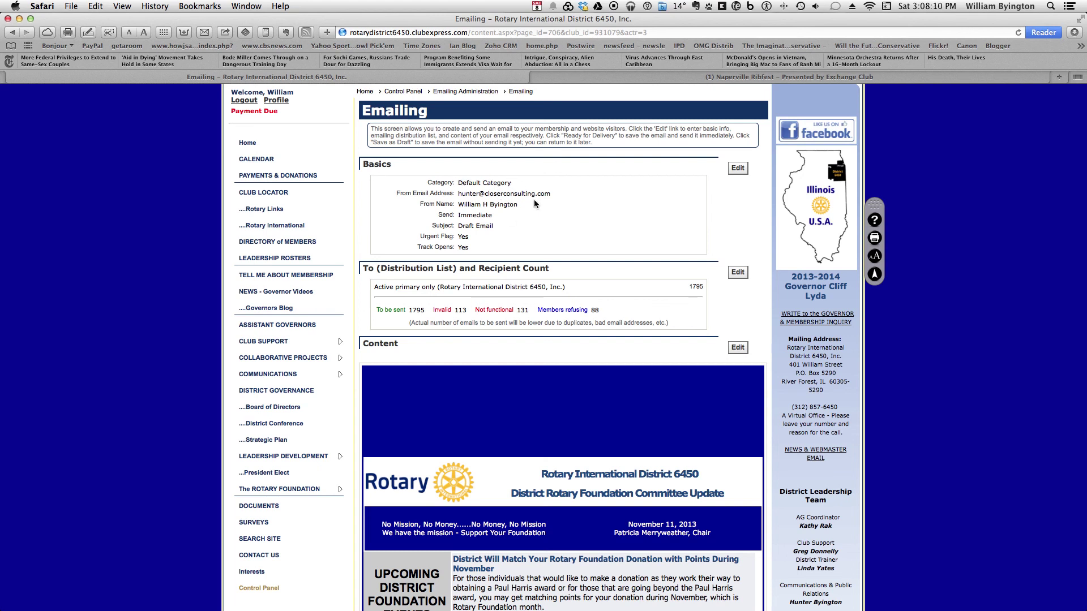
{"action": "scroll", "coordinate": [554, 278], "scroll_direction": "down", "scroll_amount": 5}
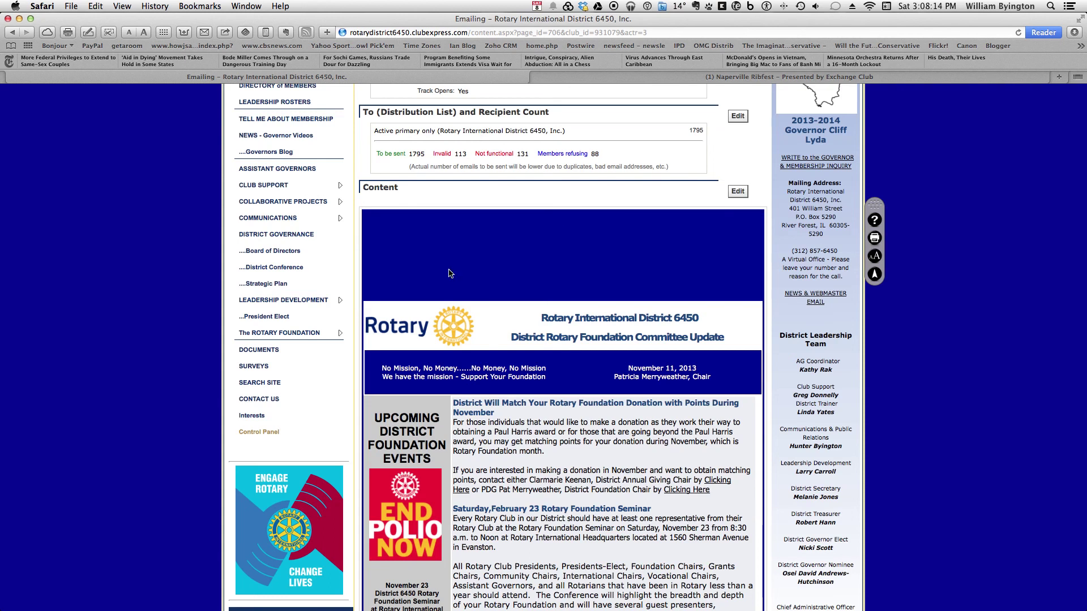
{"action": "scroll", "coordinate": [450, 271], "scroll_direction": "down", "scroll_amount": 2}
{"action": "scroll", "coordinate": [449, 273], "scroll_direction": "down", "scroll_amount": 12}
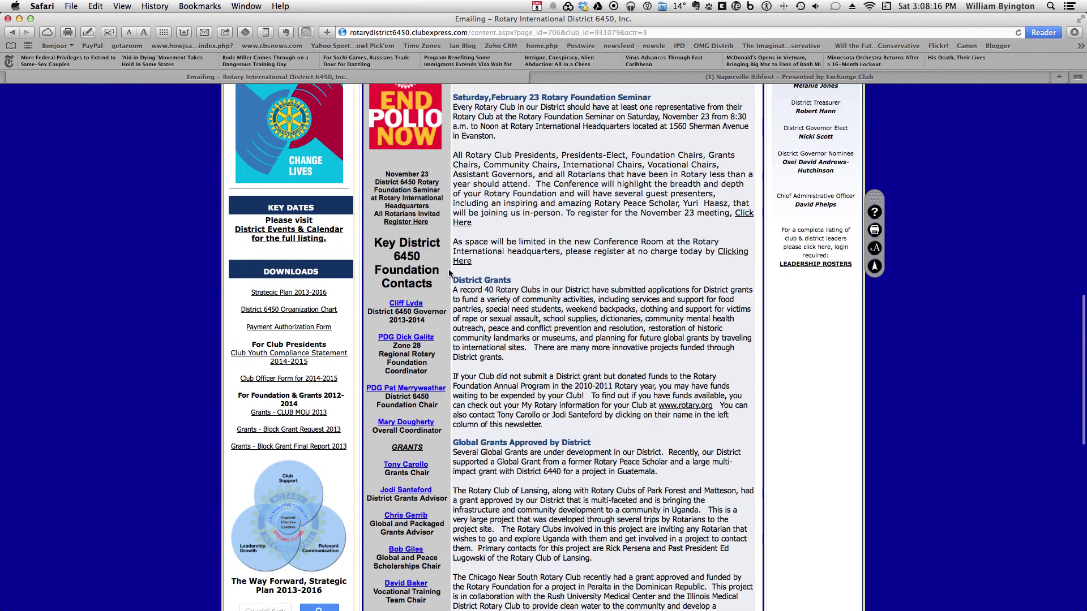
{"action": "scroll", "coordinate": [449, 273], "scroll_direction": "down", "scroll_amount": 8}
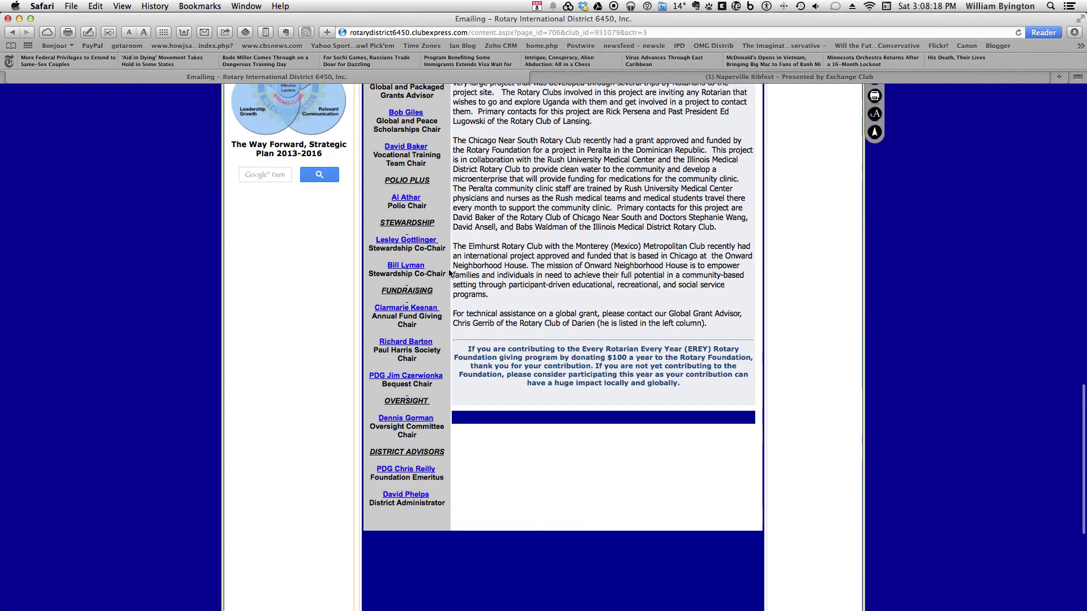
{"action": "scroll", "coordinate": [449, 273], "scroll_direction": "down", "scroll_amount": 1}
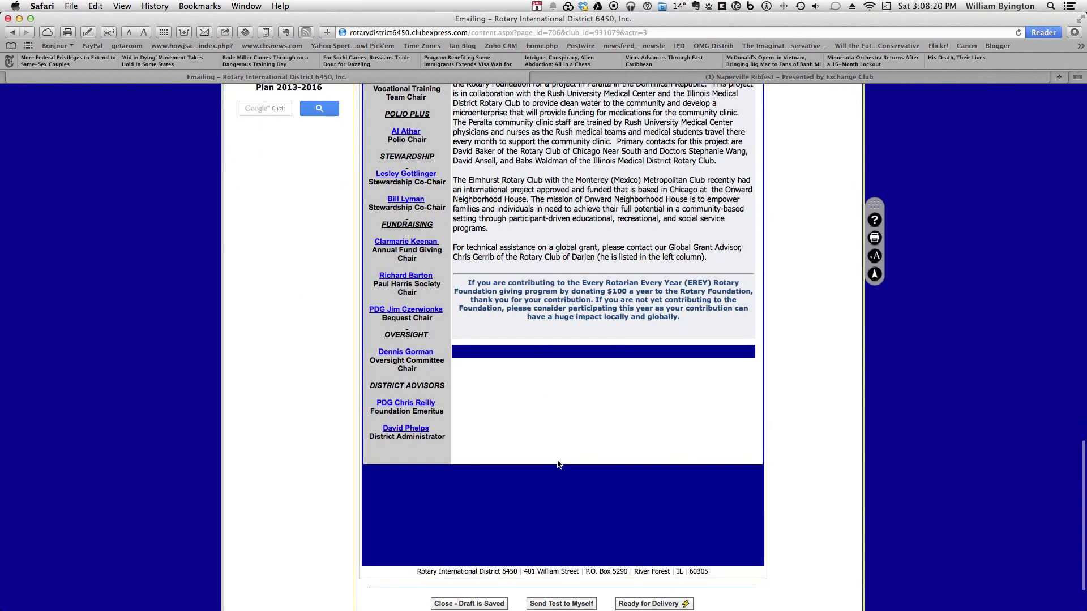